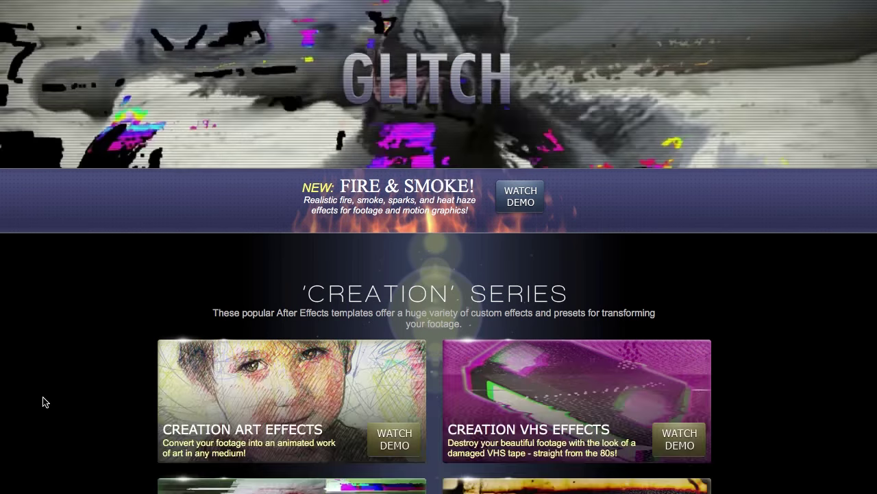
Step: Scroll the Creation Effects homepage down to the Creation Series After Effects templates
scroll(43, 401, "down", 8)
scroll(44, 402, "down", 9)
scroll(43, 401, "down", 4)
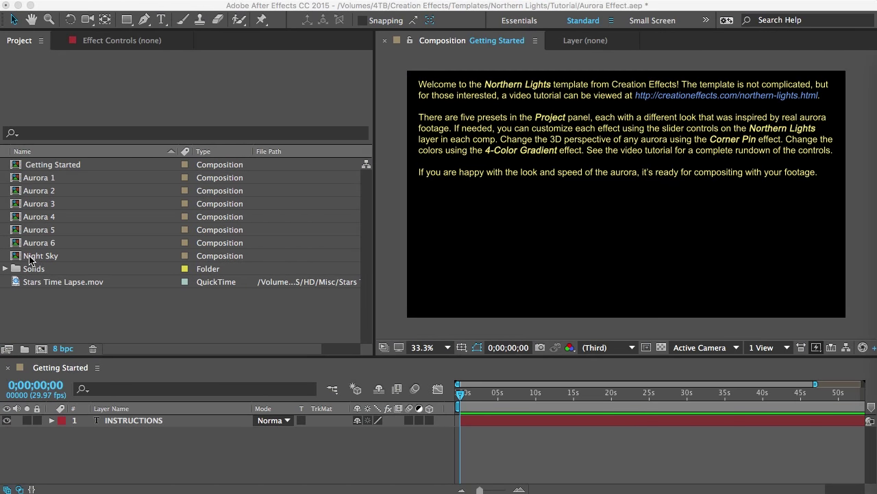
Step: Select Aurora 1 in the Project panel to show its 1920×1080, 29.97 fps details
left_click(38, 179)
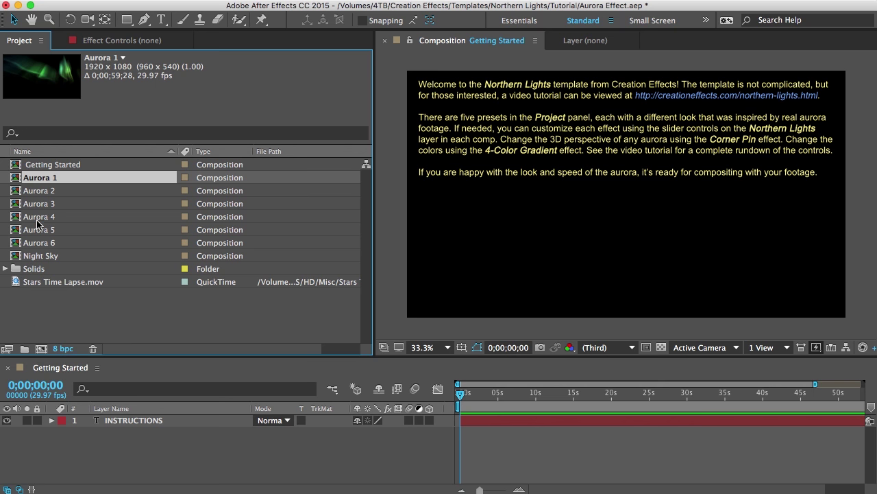
Step: Open the Aurora 1 composition and toggle the Secondary Light Rays layer's visibility
double_click(40, 179)
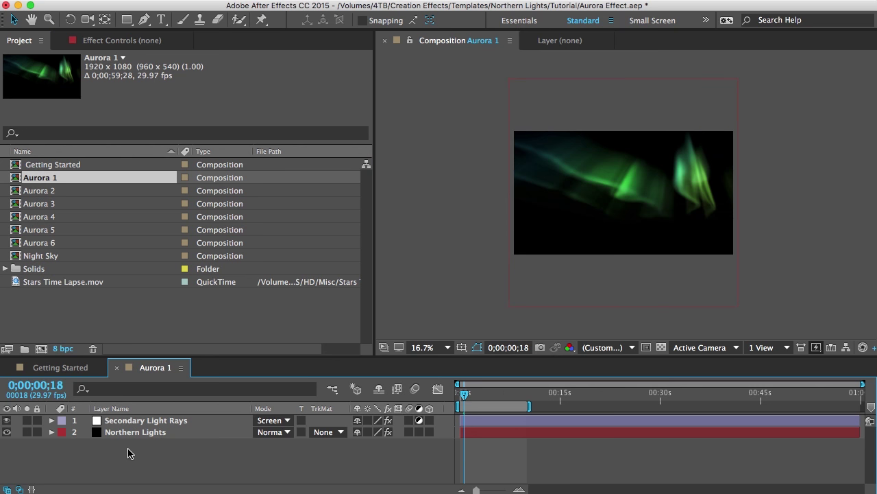
left_click(115, 421)
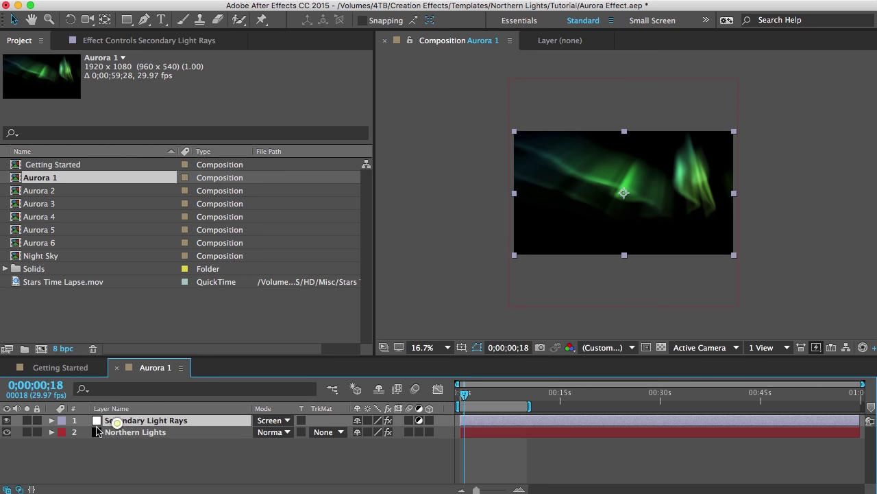
left_click(7, 420)
Step: Set the viewer to 33.3% and show the Northern Lights layer's effect controls
left_click(421, 348)
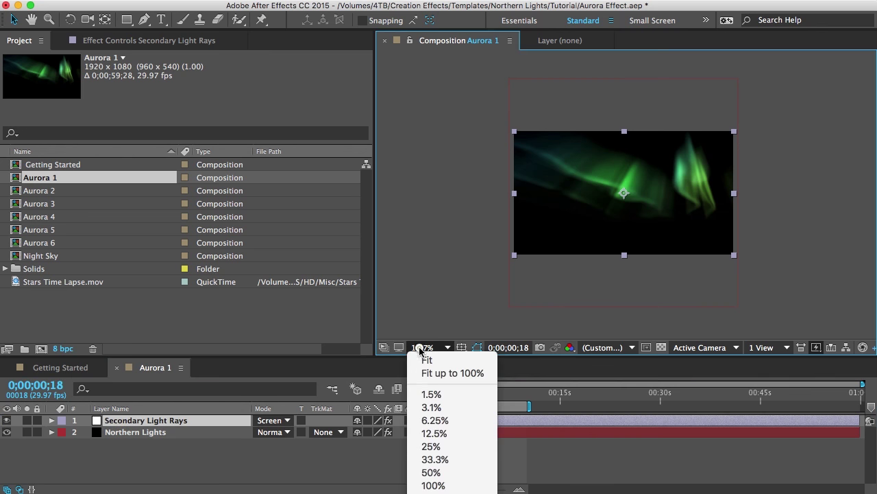
left_click(436, 459)
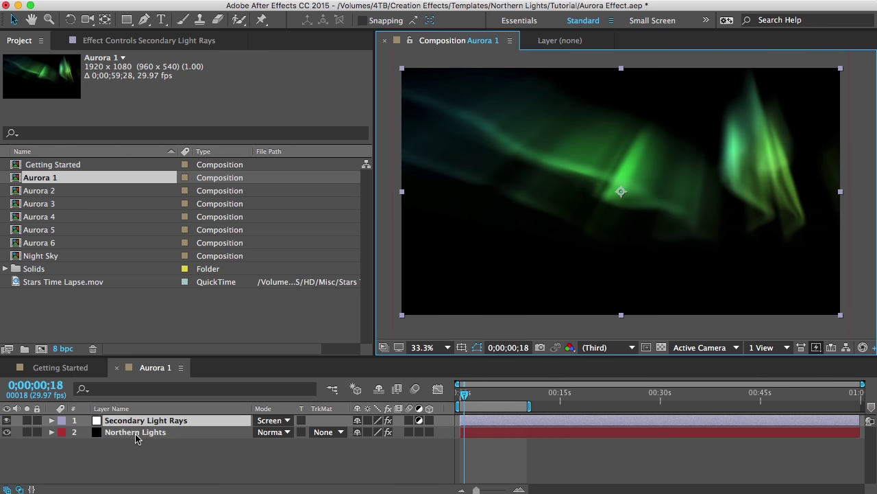
left_click(137, 433)
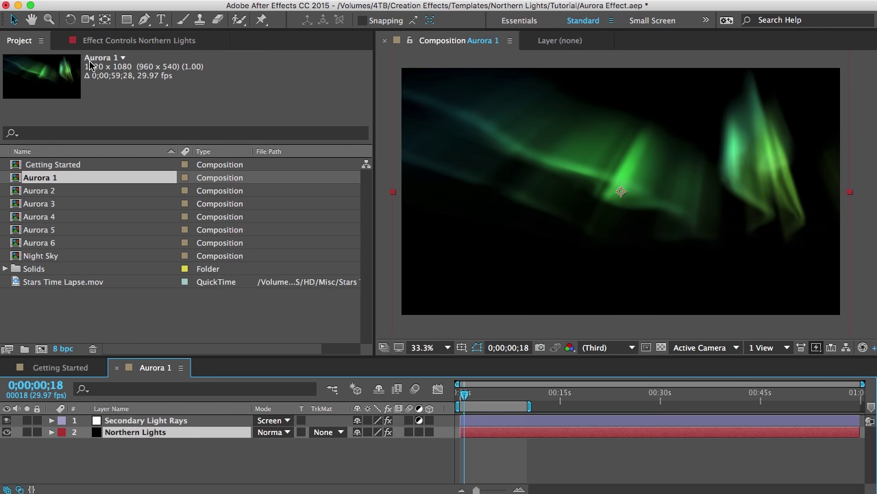
mouse_move(134, 40)
left_click(118, 42)
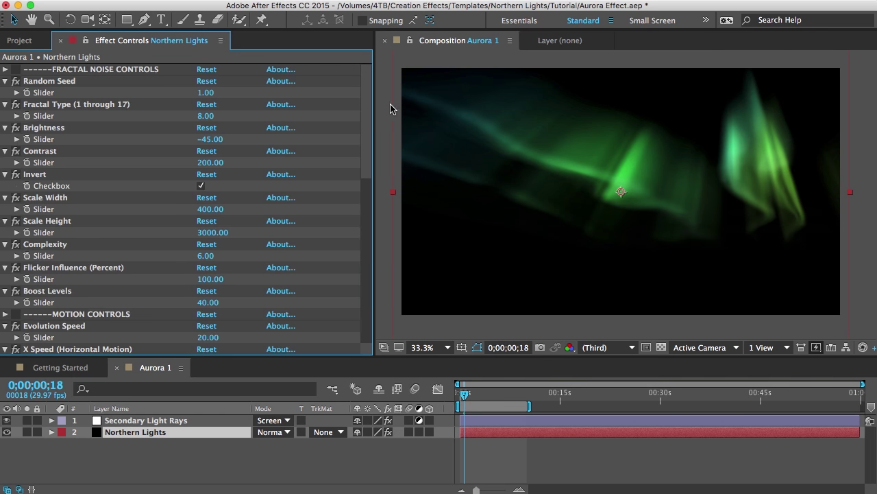
mouse_move(369, 86)
left_mouse_down()
mouse_move(379, 277)
mouse_move(367, 91)
mouse_move(384, 43)
left_mouse_up()
left_click(40, 82)
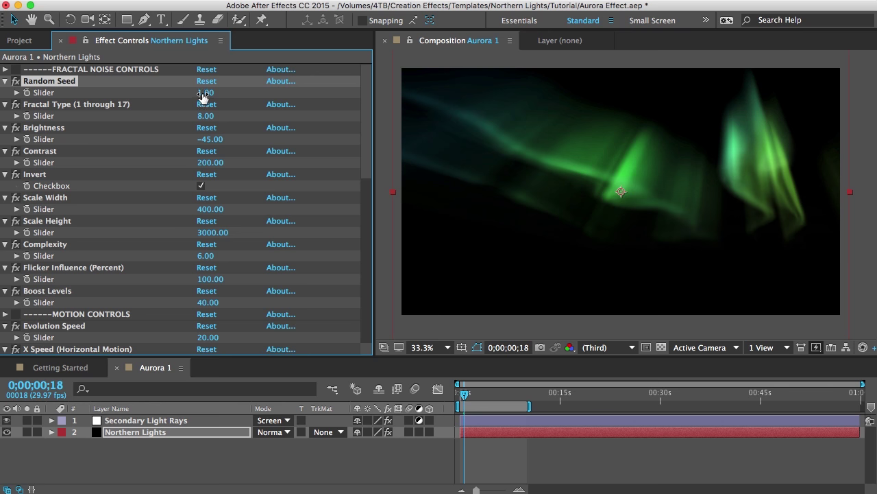
left_click_drag(204, 93, 213, 93)
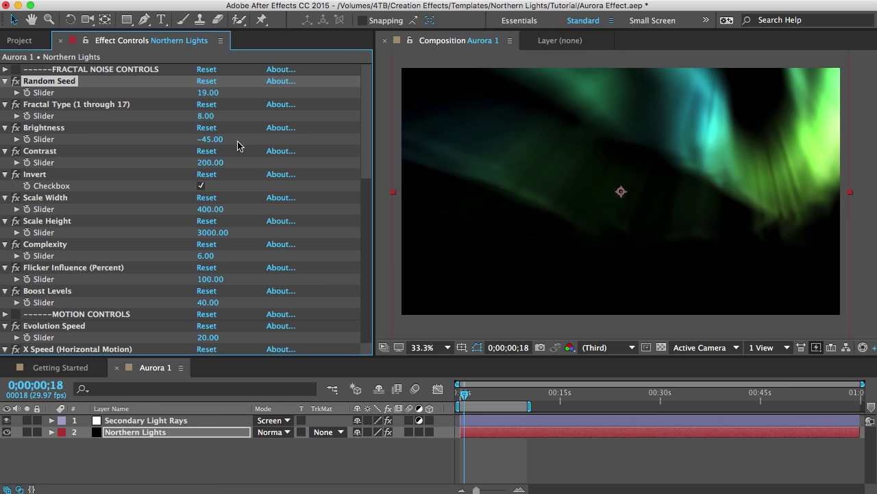
key("super+z")
left_click(304, 106)
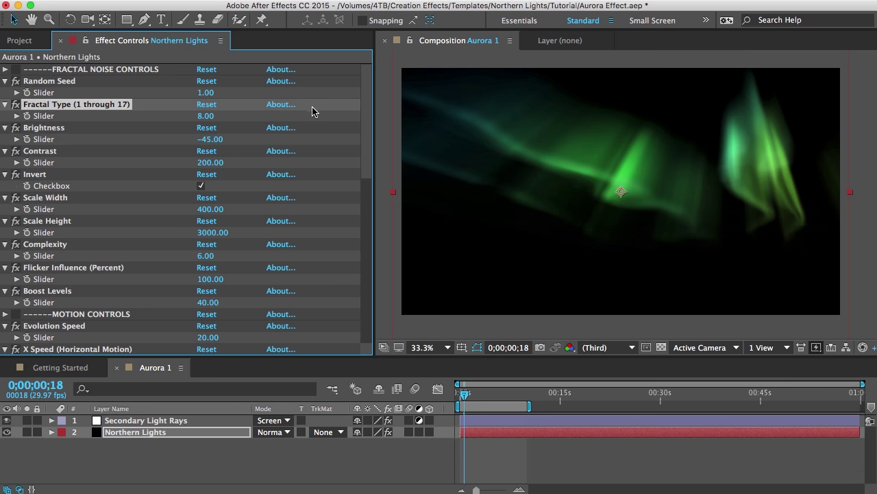
left_click_drag(367, 93, 378, 274)
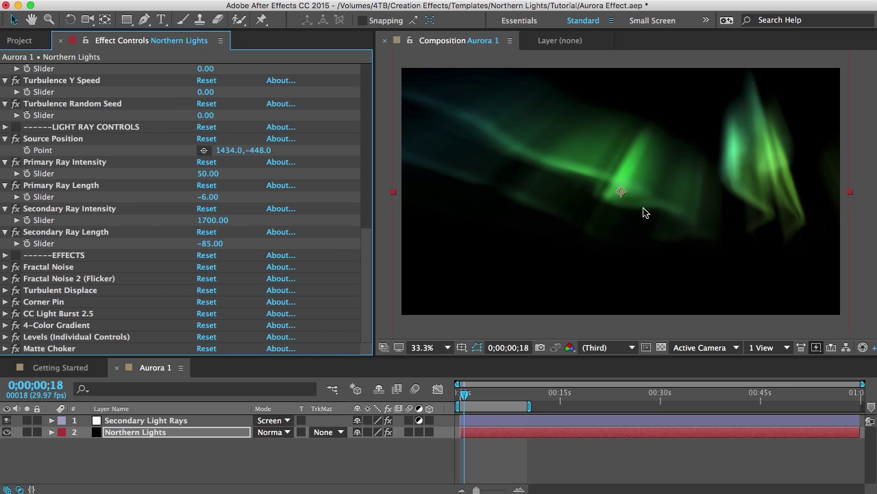
Step: Disable Fractal Noise 2 through Matte Choker and hide the Secondary Light Rays layer
left_click(15, 279)
left_click_drag(15, 288, 15, 348)
left_click(38, 266)
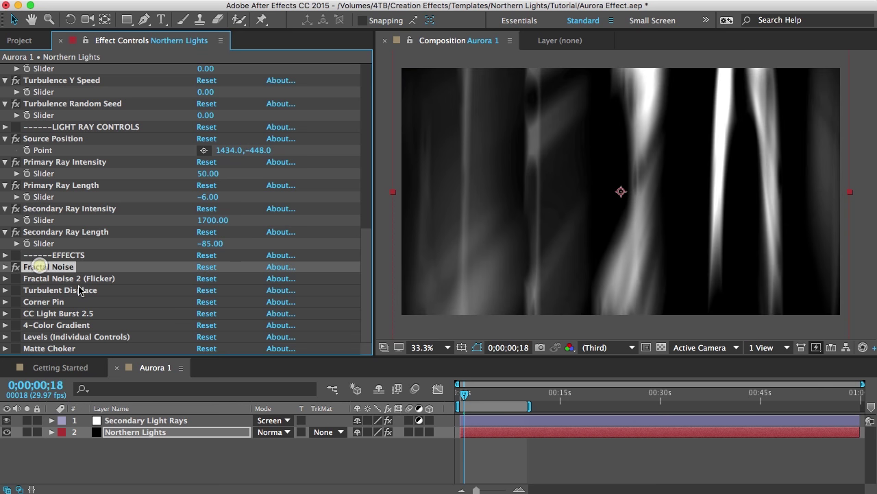
left_click(7, 420)
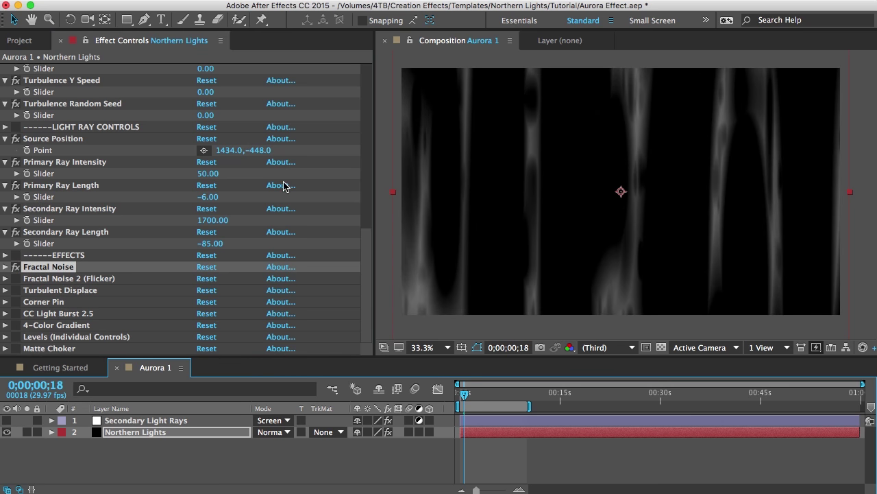
Step: Try Fractal Type 11 on the Fractal Noise, then undo it back to 8
scroll(283, 185, "up", 10)
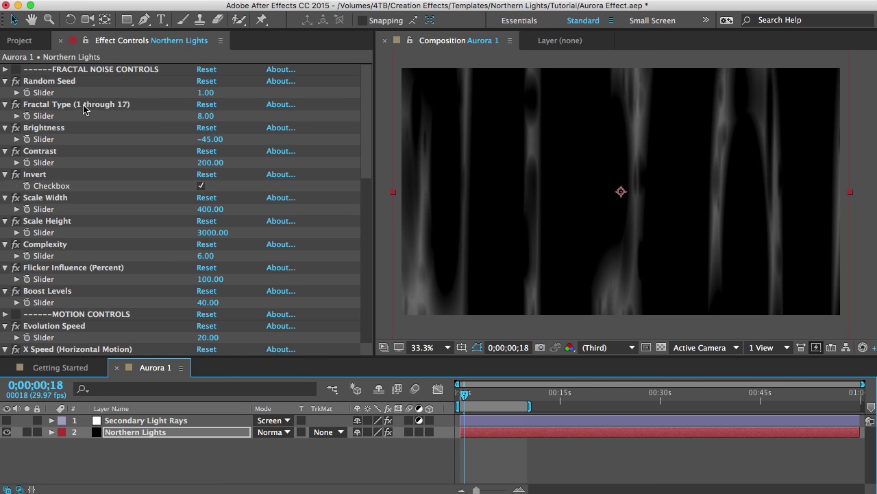
left_click(206, 116)
type("1")
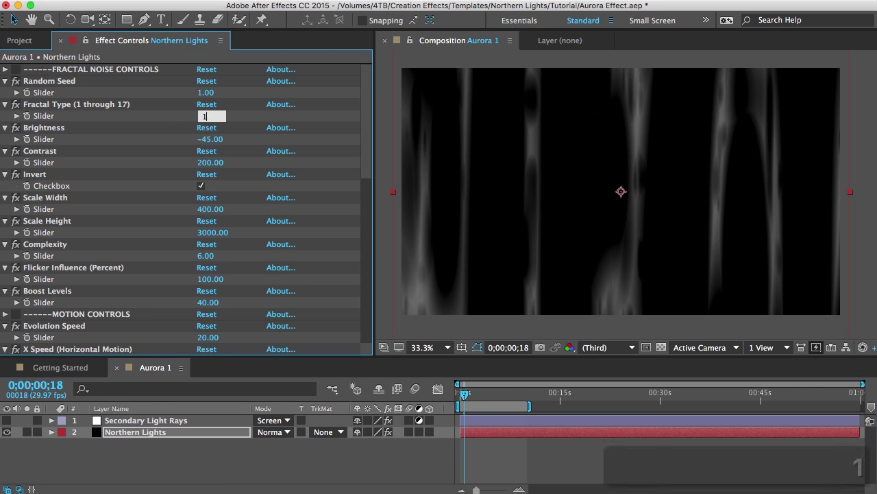
type("1")
key("Return")
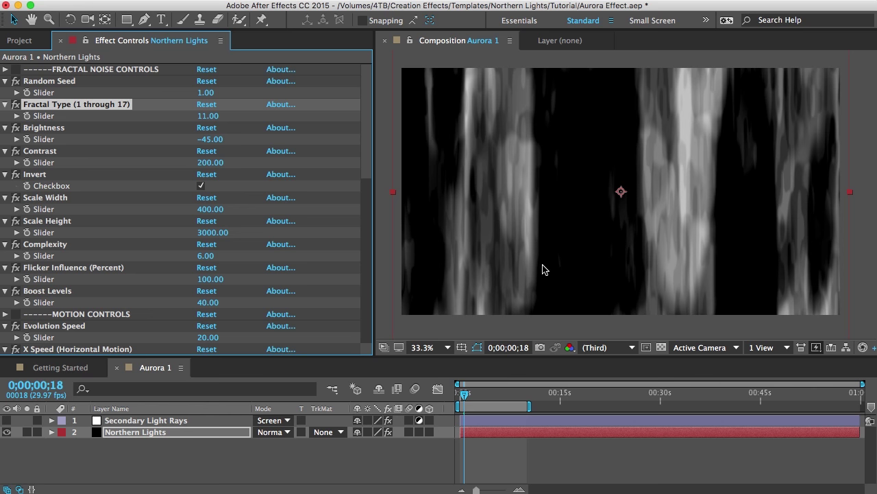
key("super+z")
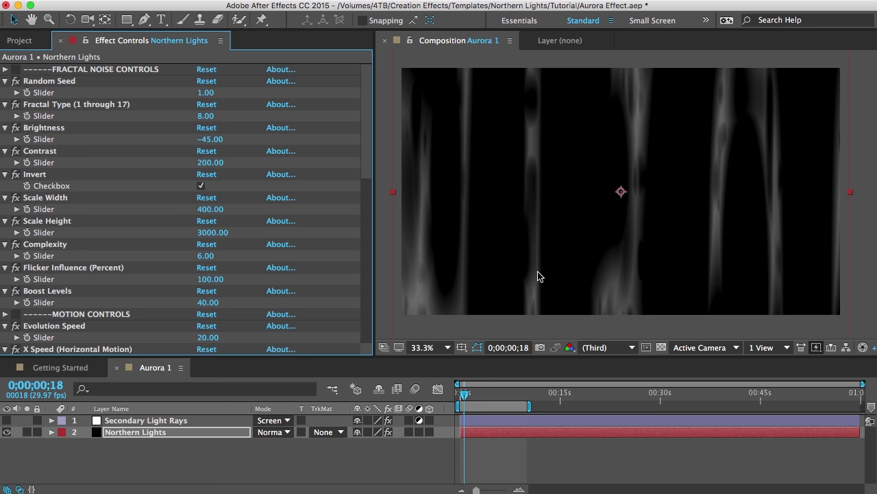
scroll(24, 312, "down", 10)
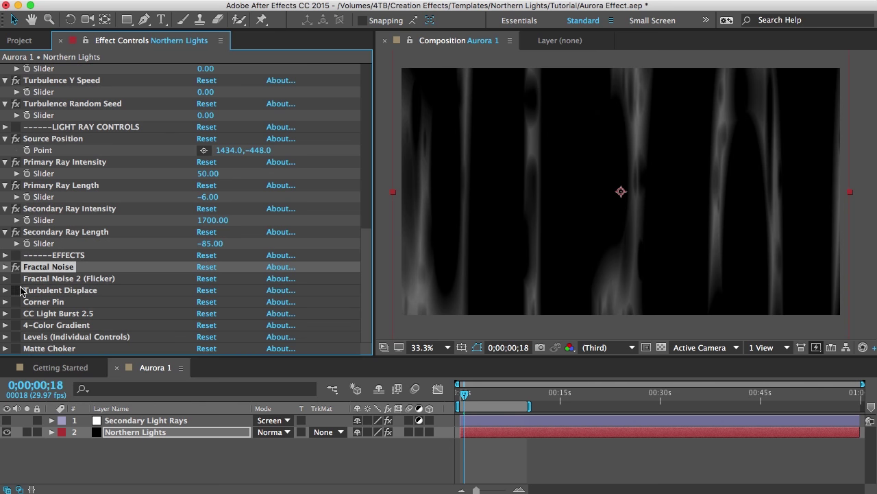
left_click(16, 348)
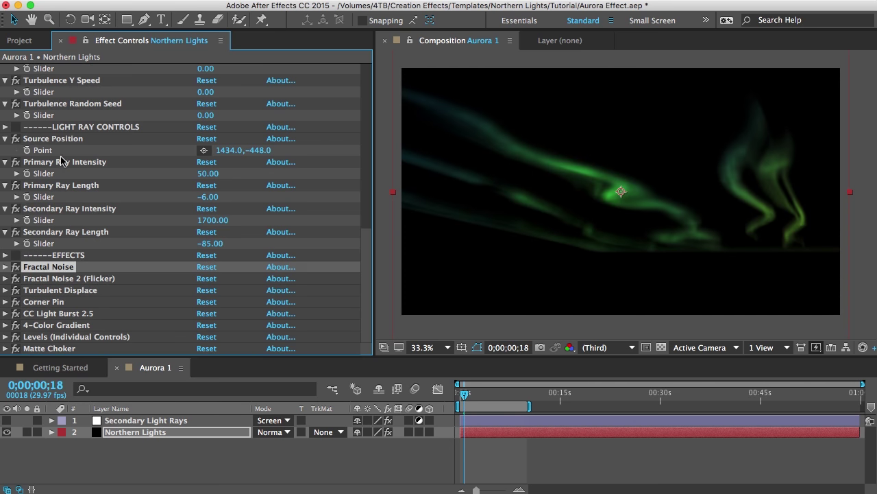
scroll(61, 159, "down", 10)
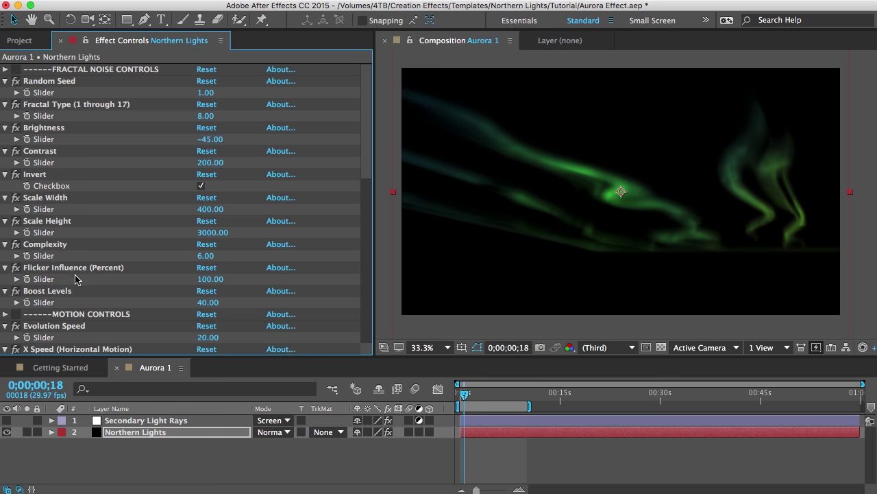
left_click(10, 421)
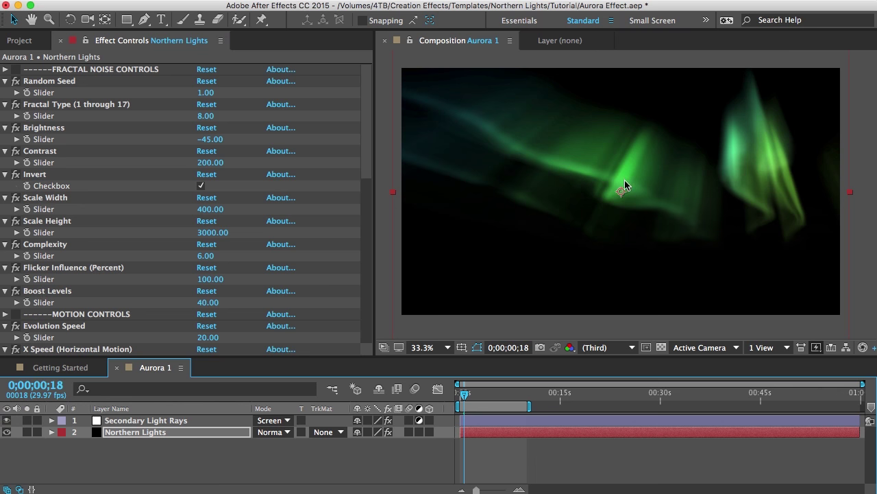
scroll(48, 246, "down", 3)
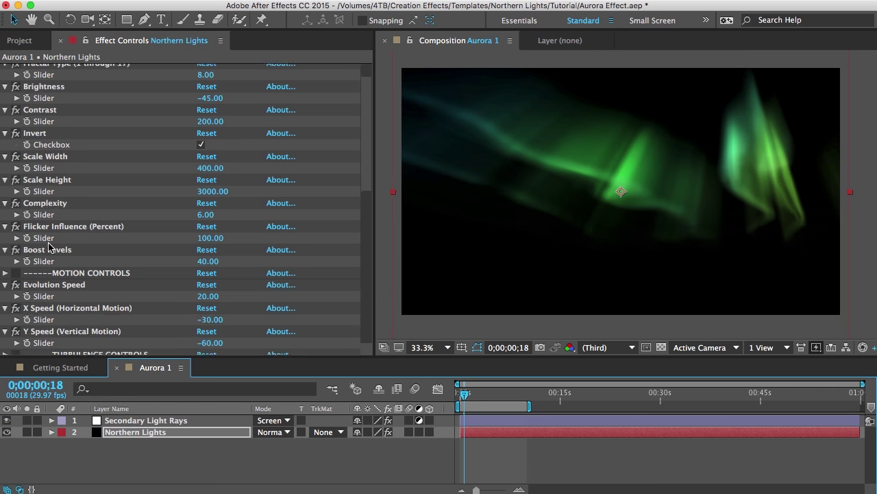
scroll(48, 247, "down", 4)
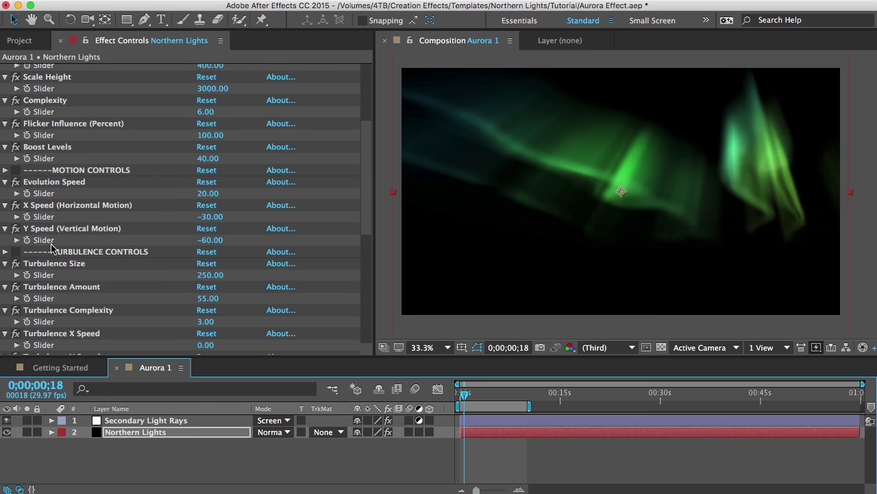
left_click(65, 170)
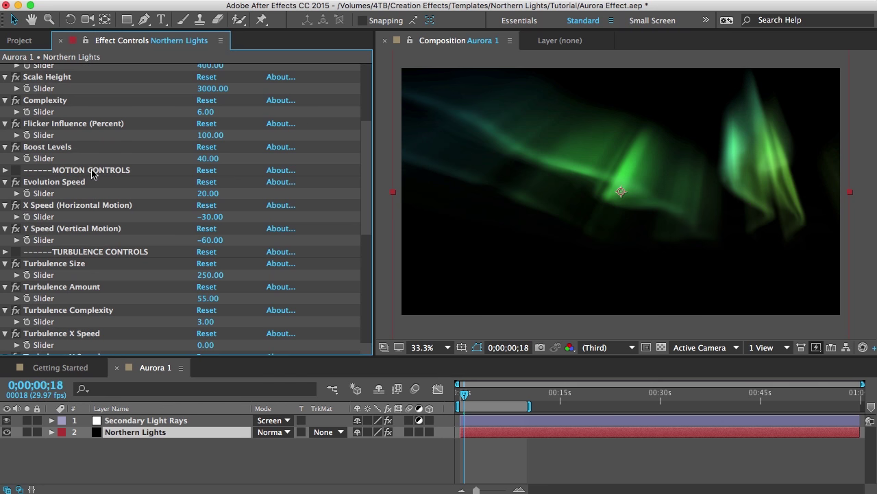
left_click(96, 170)
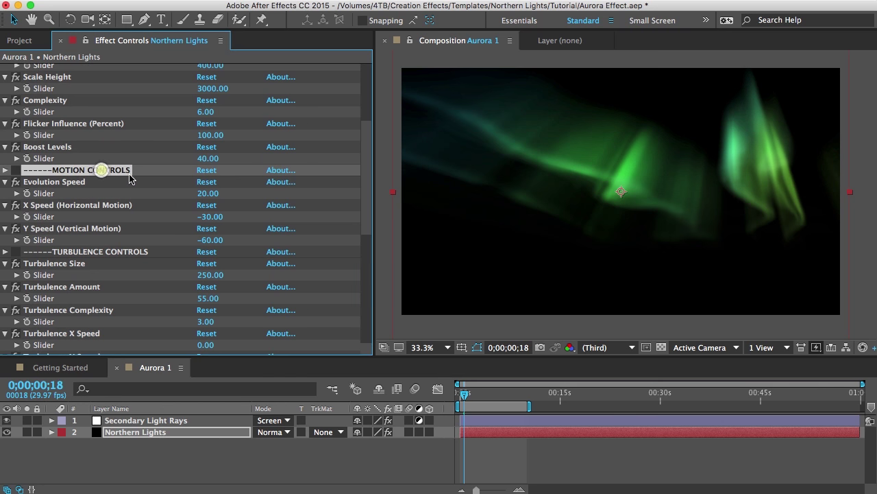
left_click(50, 183)
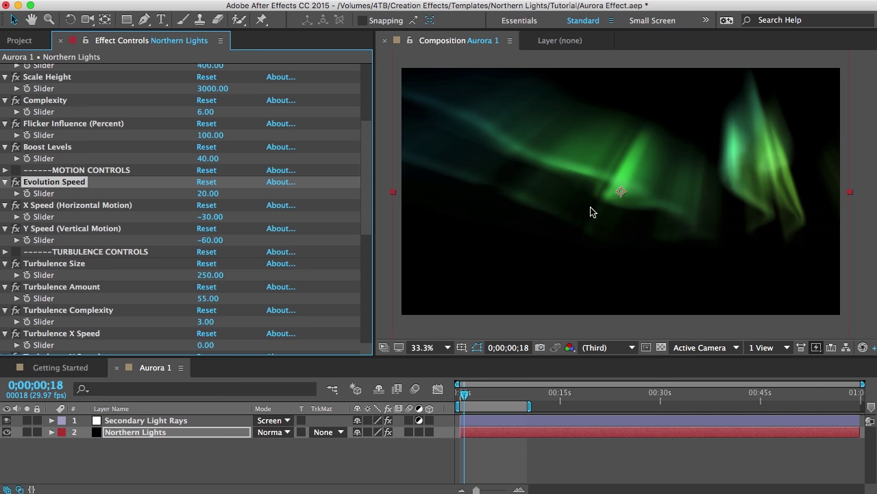
scroll(186, 229, "down", 2)
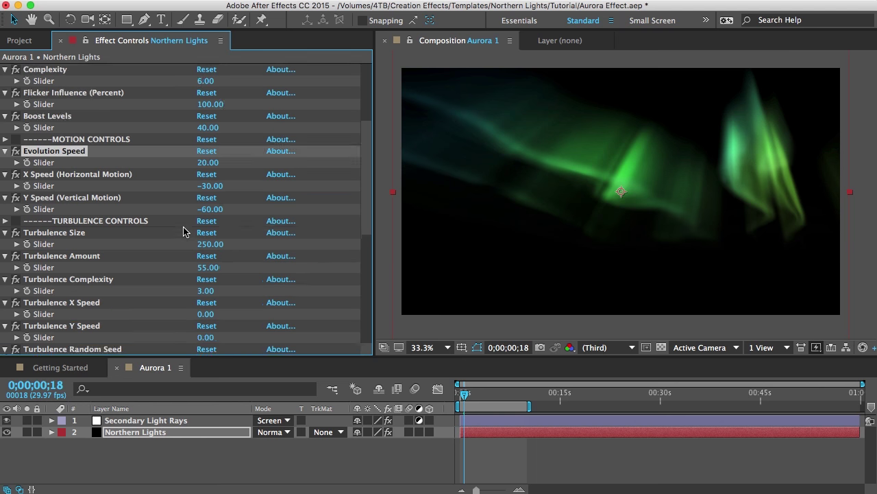
scroll(184, 233, "down", 8)
Step: Leave only Fractal Noise and Turbulent Displace enabled, and review the X and Y Speed settings
left_click_drag(16, 278, 16, 349)
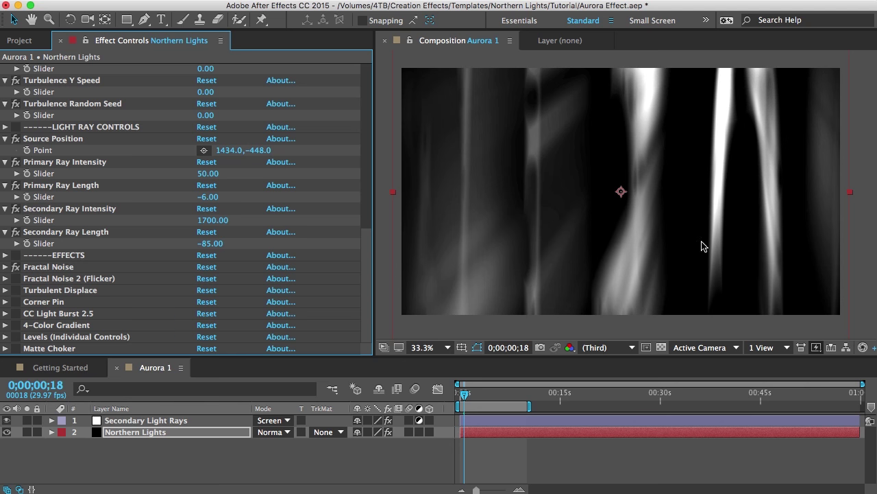
left_click(15, 290)
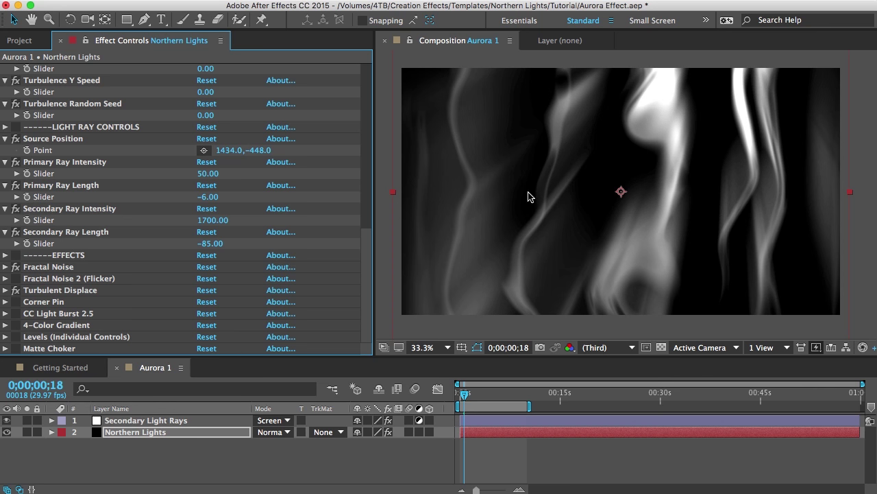
scroll(131, 153, "up", 2)
scroll(131, 153, "up", 3)
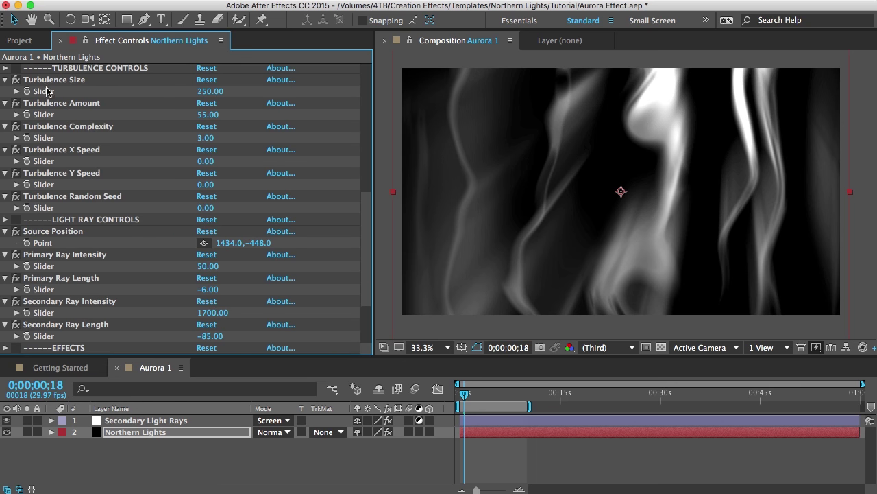
scroll(69, 117, "up", 3)
left_click(50, 104)
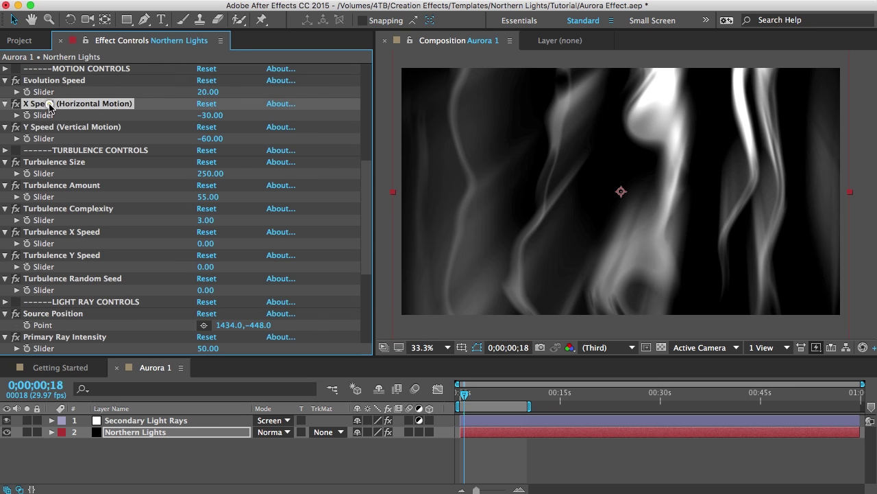
left_click(47, 127)
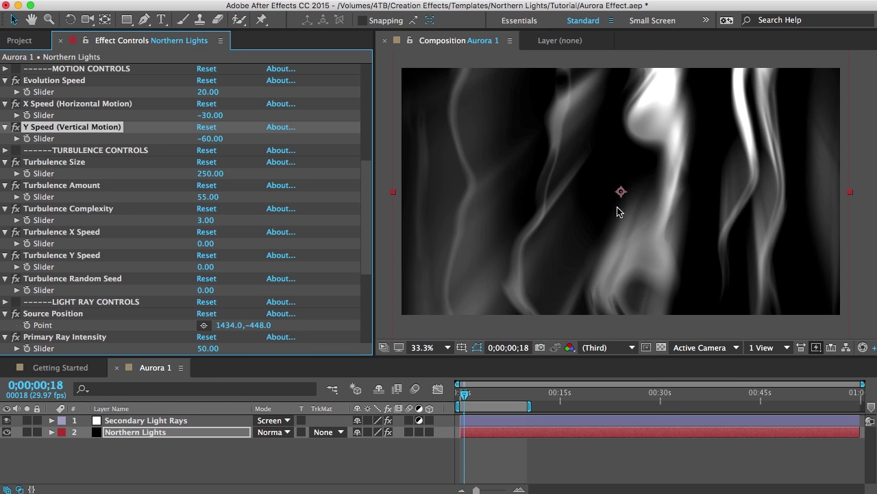
Step: Test Turbulence Y Speed at 814, then undo it back to 0
left_click(79, 151)
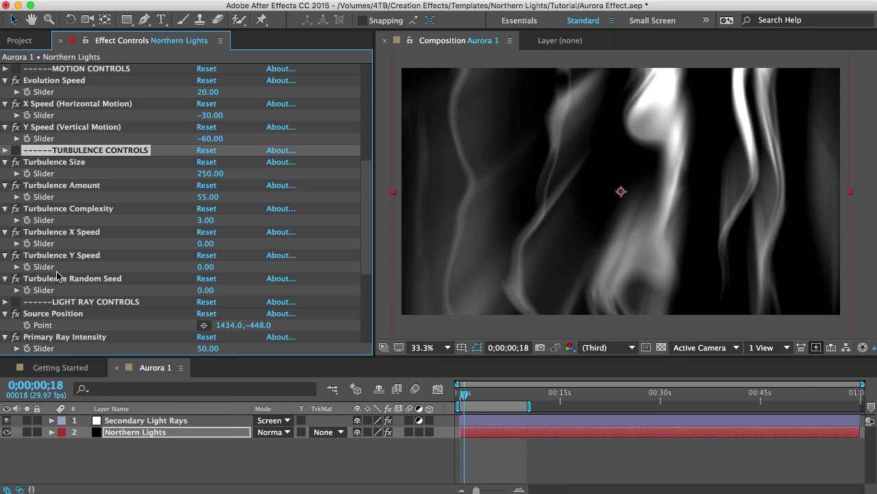
left_click(53, 235)
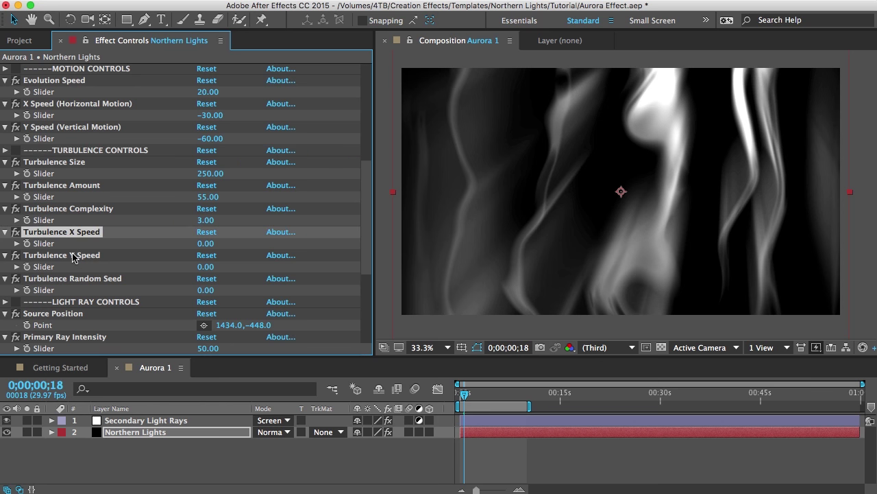
left_click(73, 255)
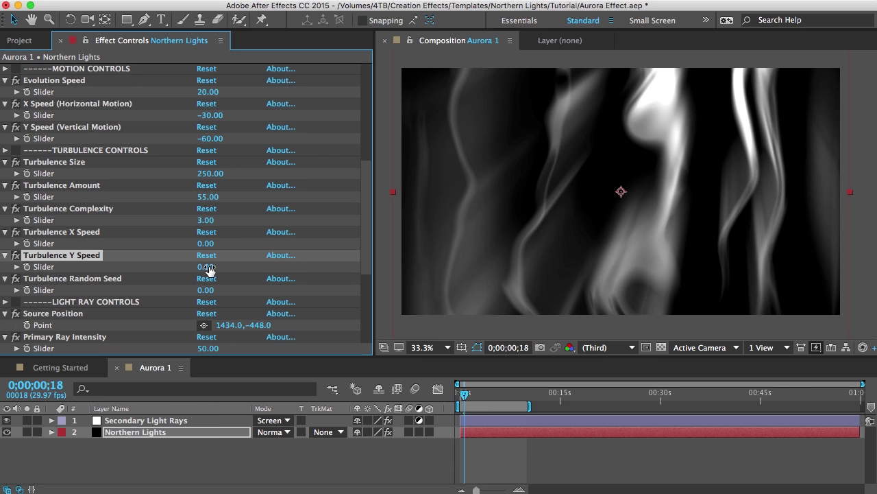
left_click_drag(207, 267, 768, 265)
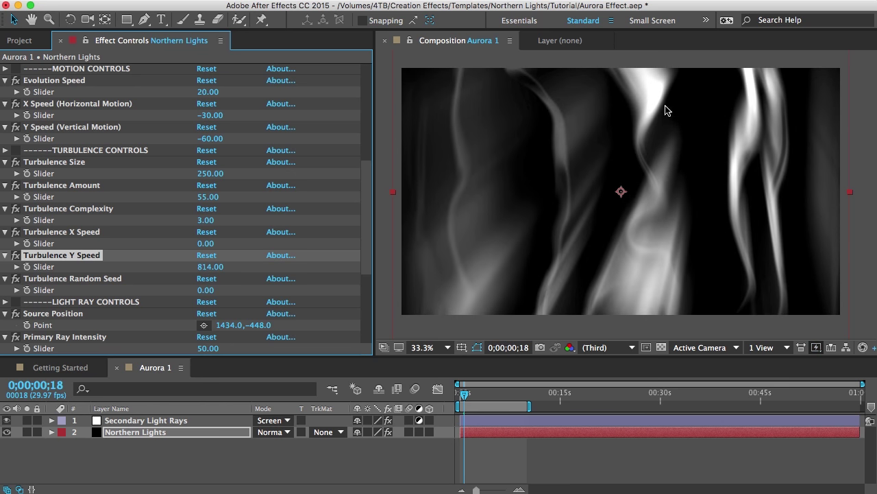
key("super+z")
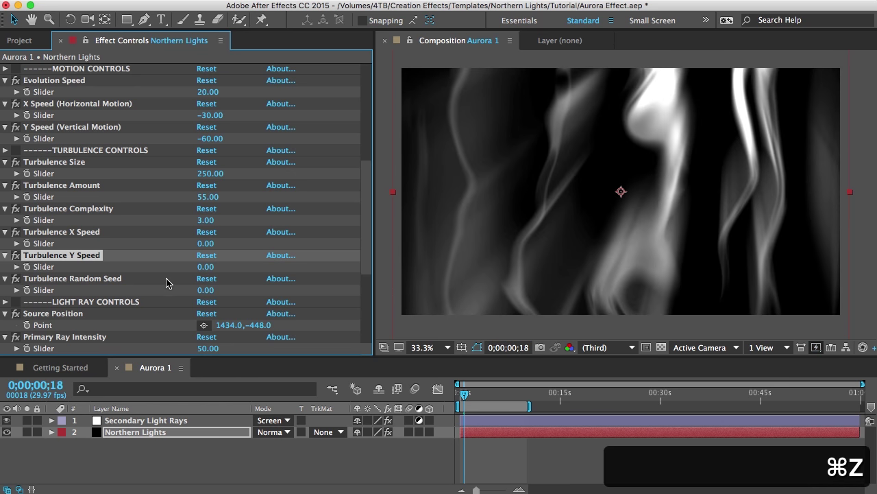
scroll(152, 273, "down", 2)
scroll(151, 273, "down", 5)
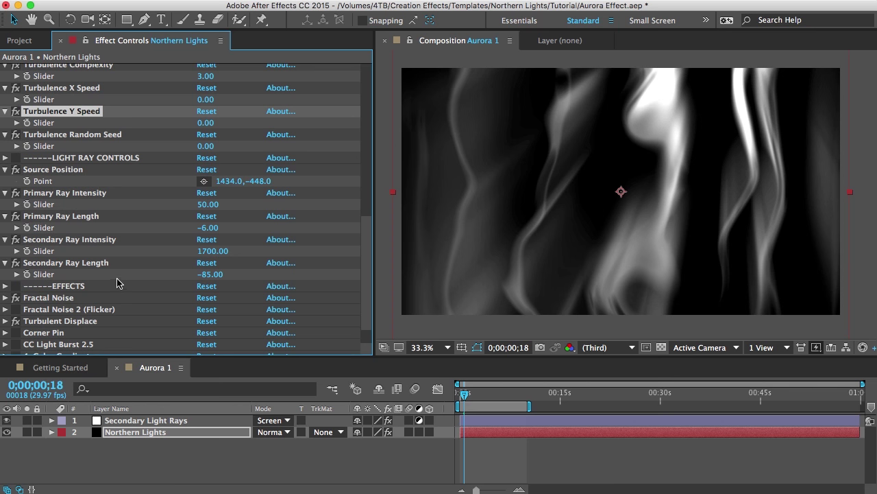
left_click(72, 158)
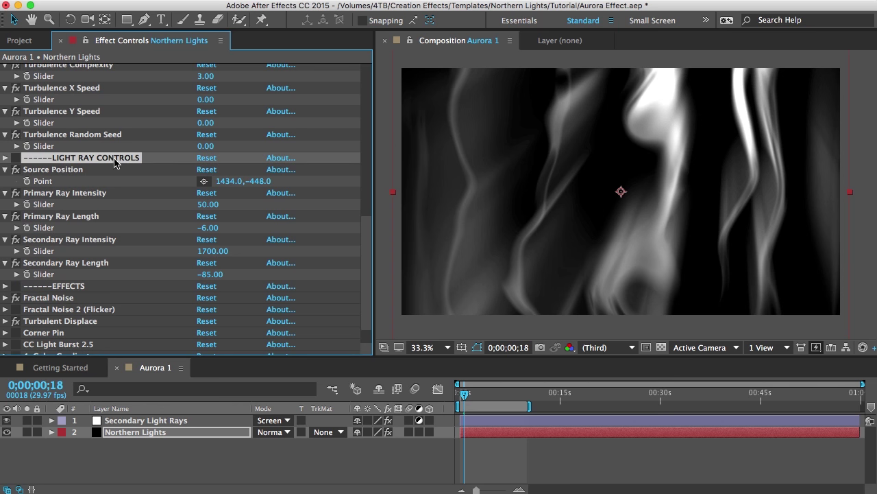
Step: Zoom the viewer out and drag the light-ray Source Position to 1506, -460
left_click(60, 169)
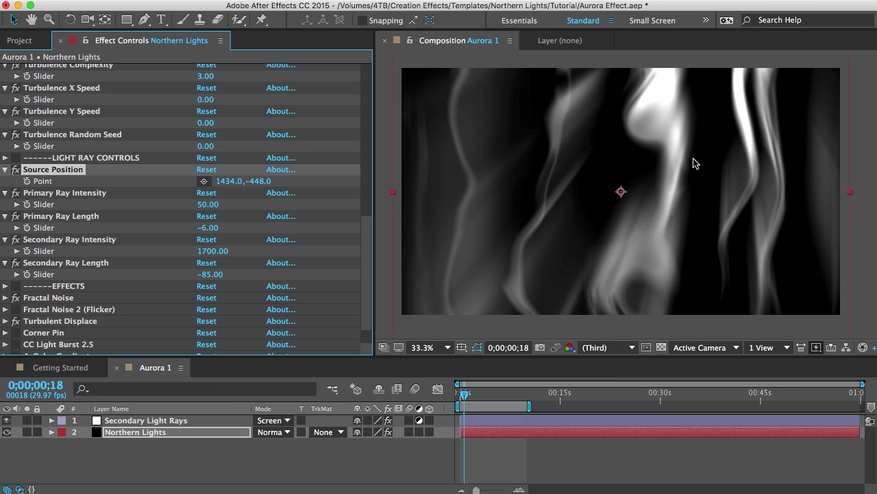
left_click(8, 420)
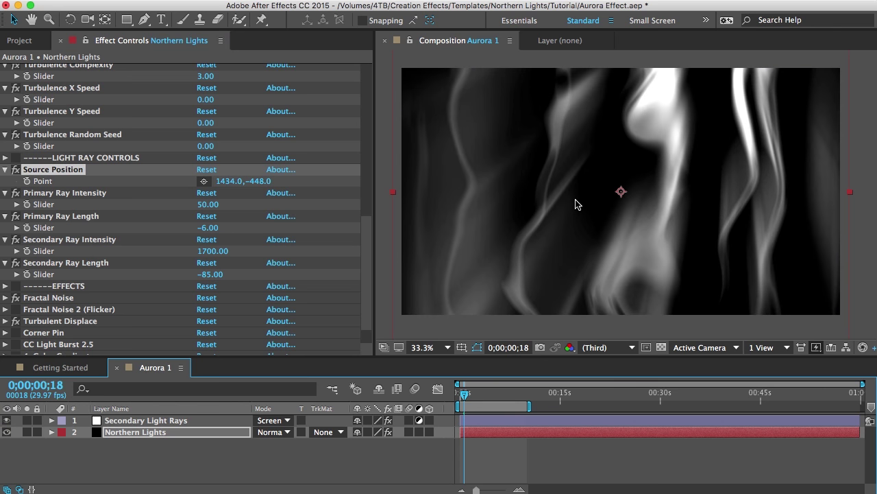
key("comma")
key("comma")
key("comma")
key("comma")
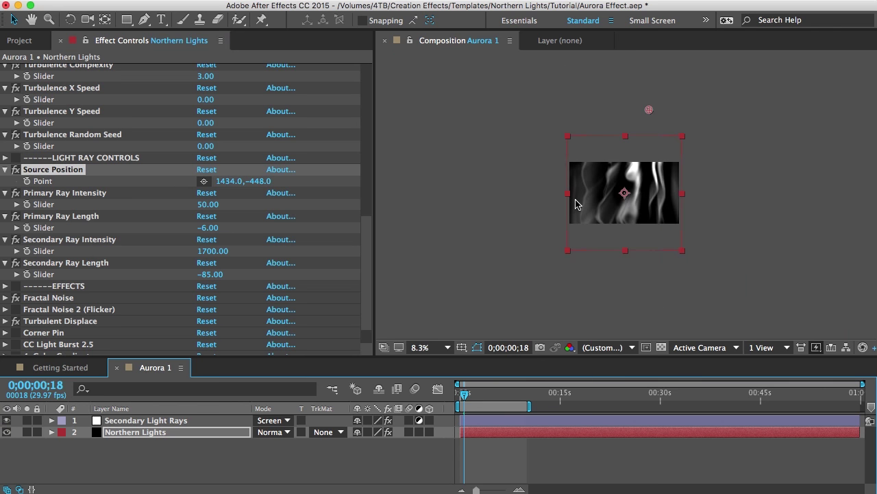
left_click(48, 172)
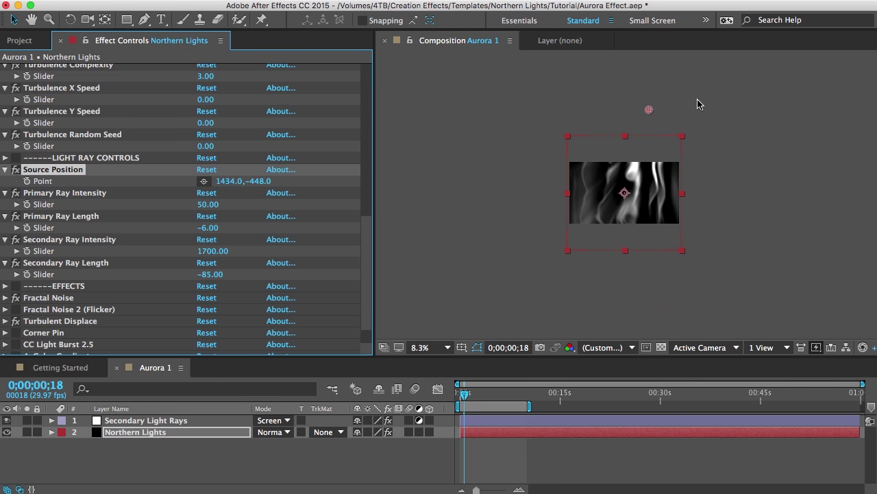
mouse_move(650, 111)
left_mouse_down()
mouse_move(556, 111)
mouse_move(529, 249)
mouse_move(626, 279)
mouse_move(532, 186)
mouse_move(570, 117)
mouse_move(654, 109)
left_mouse_up()
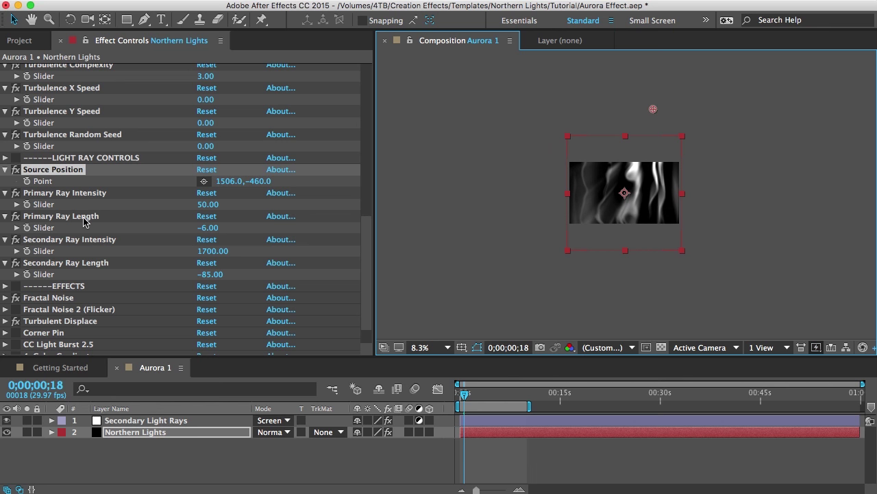
Step: Review the Secondary Ray Intensity (1700) and Secondary Ray Length settings
left_click(43, 242)
left_click(50, 264)
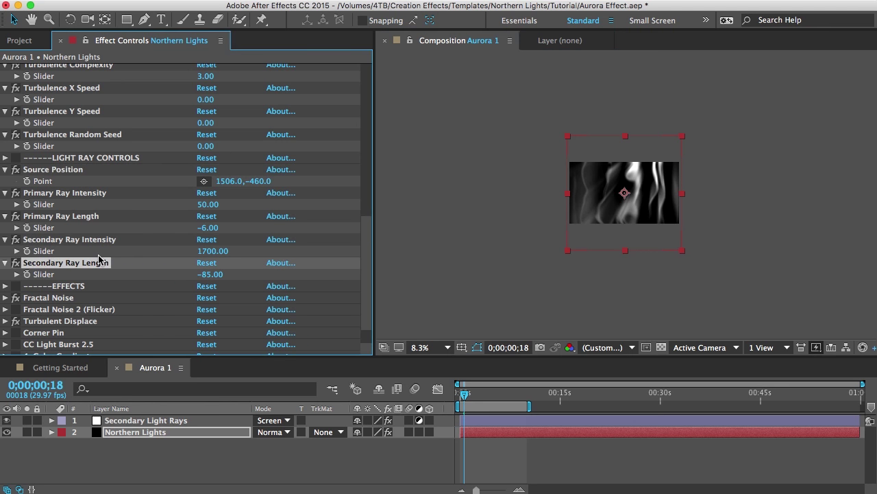
scroll(660, 191, "up", 4)
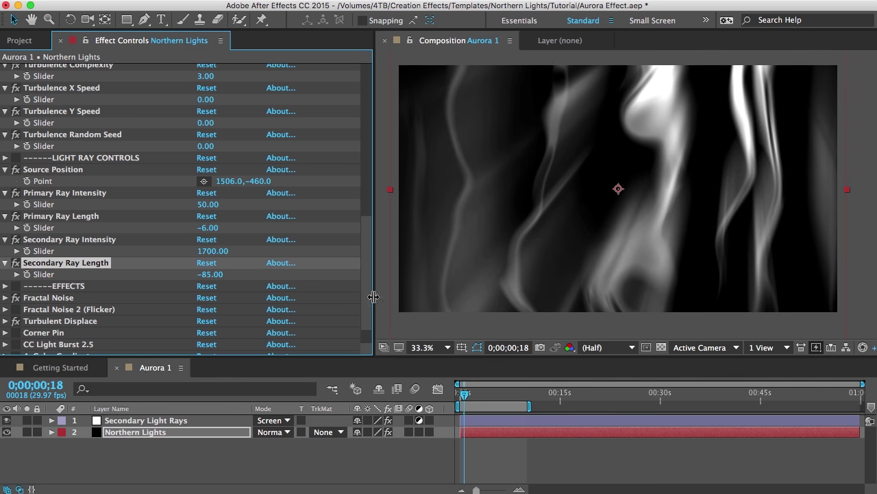
scroll(36, 291, "down", 2)
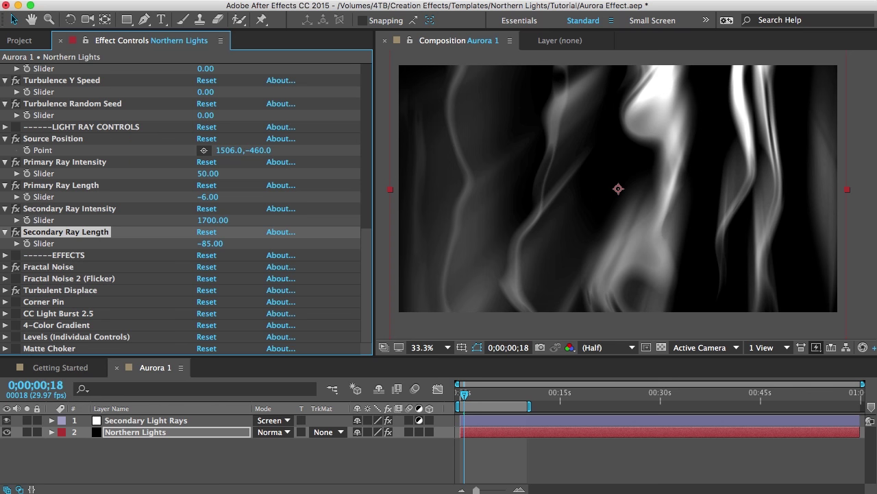
Step: Switch the remaining Northern Lights effects back on to restore the full green aurora
left_click_drag(15, 278, 20, 347)
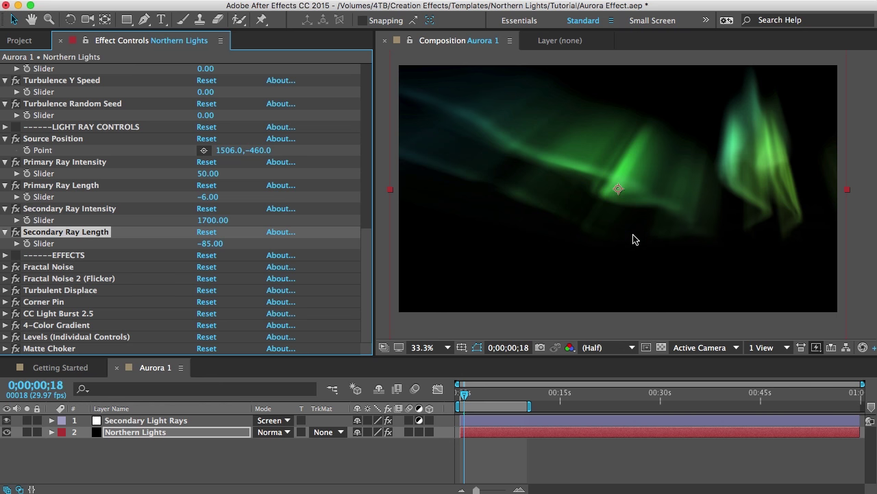
left_click(127, 432)
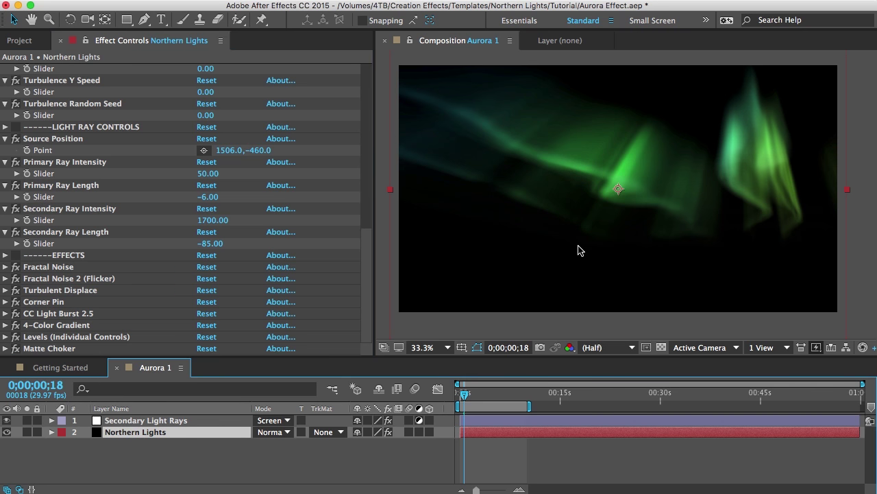
left_click(40, 301)
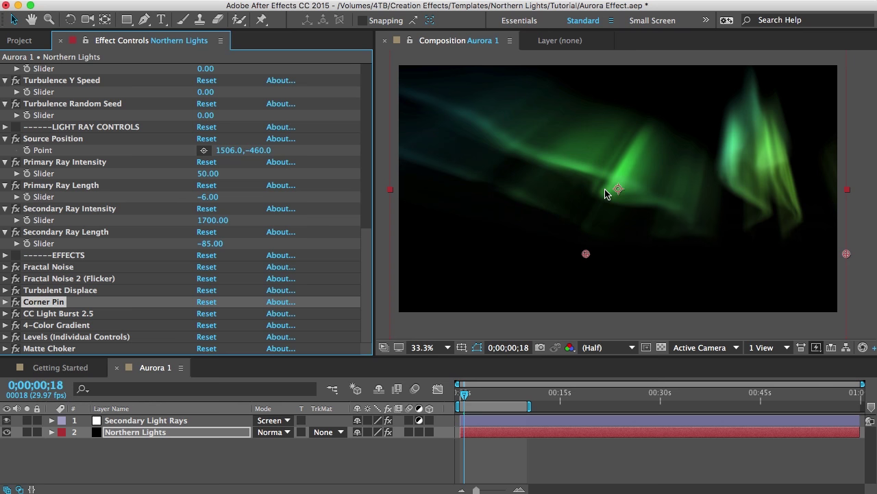
Step: Drag the four Corner Pin points out to the layer's corners, checking the warp zoomed in
scroll(606, 192, "down", 3)
scroll(596, 209, "down", 1)
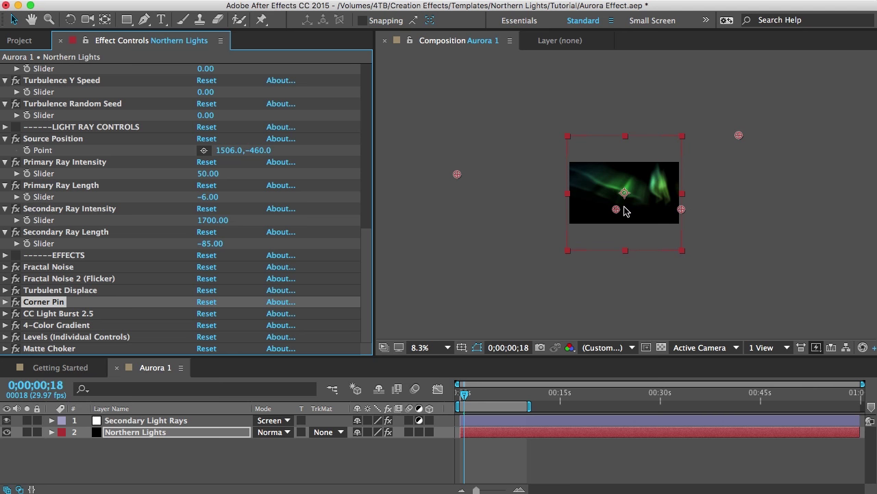
left_click_drag(616, 211, 567, 248)
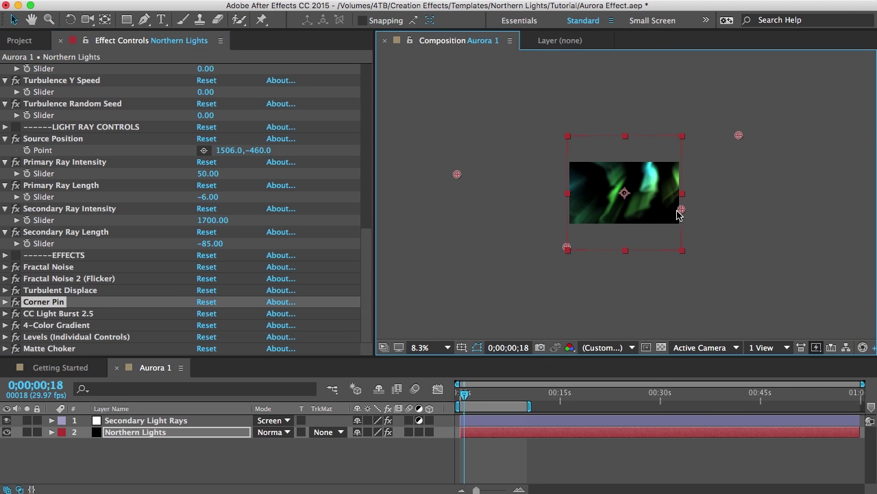
left_click_drag(683, 212, 684, 249)
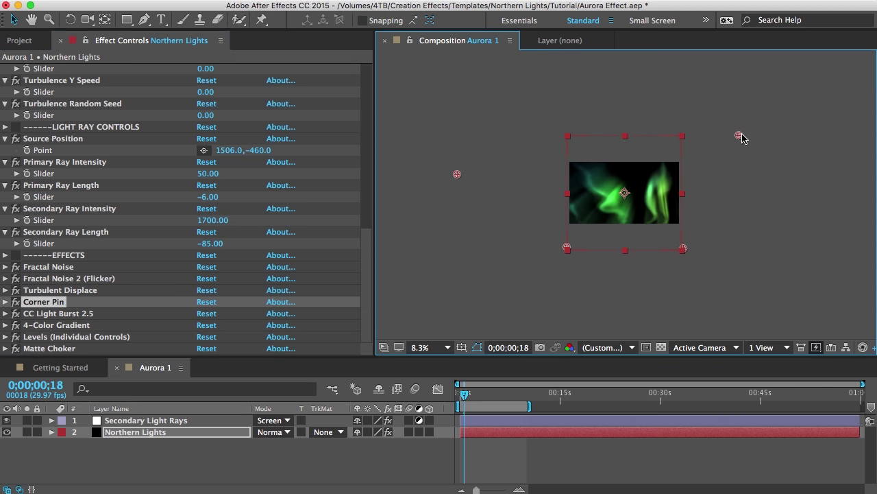
left_click_drag(739, 135, 672, 136)
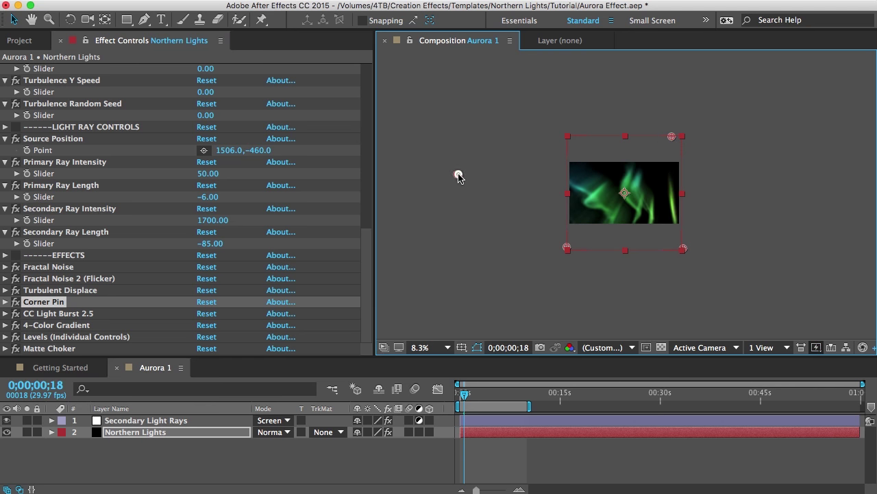
left_click_drag(458, 174, 567, 137)
key("period")
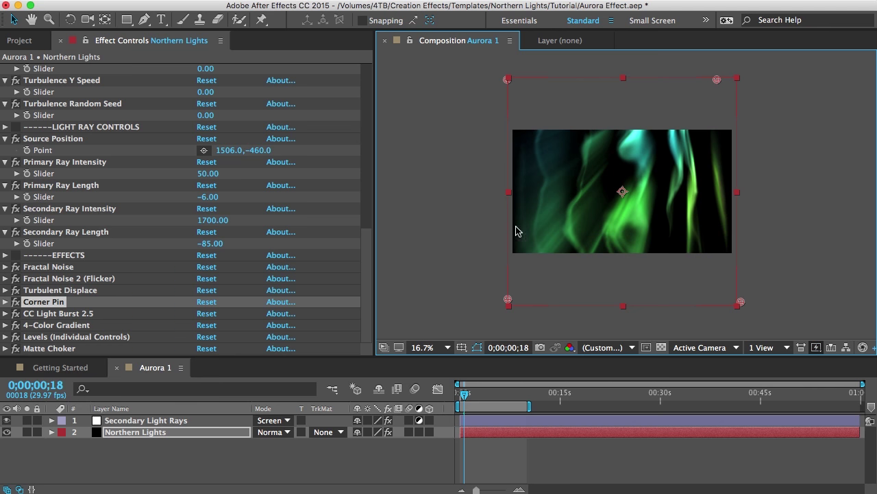
key("comma")
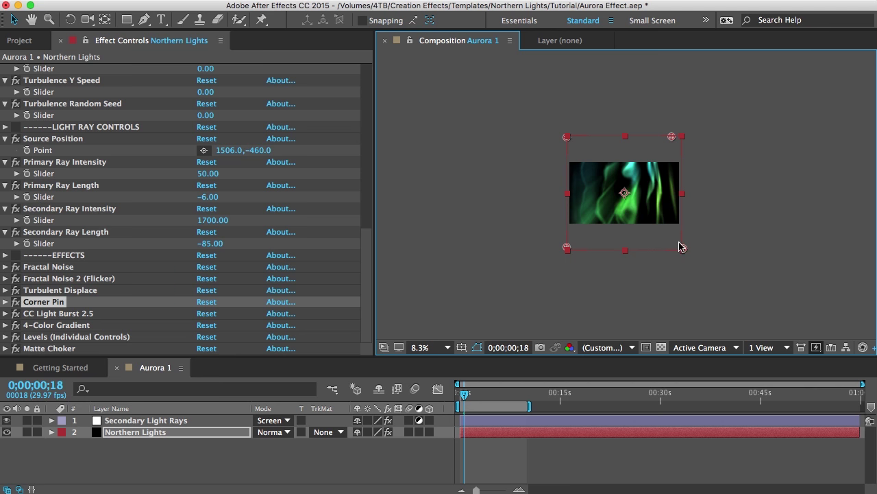
Step: Pull the bottom corner pins inward and spread the top corners wider and higher
left_click_drag(681, 248, 656, 210)
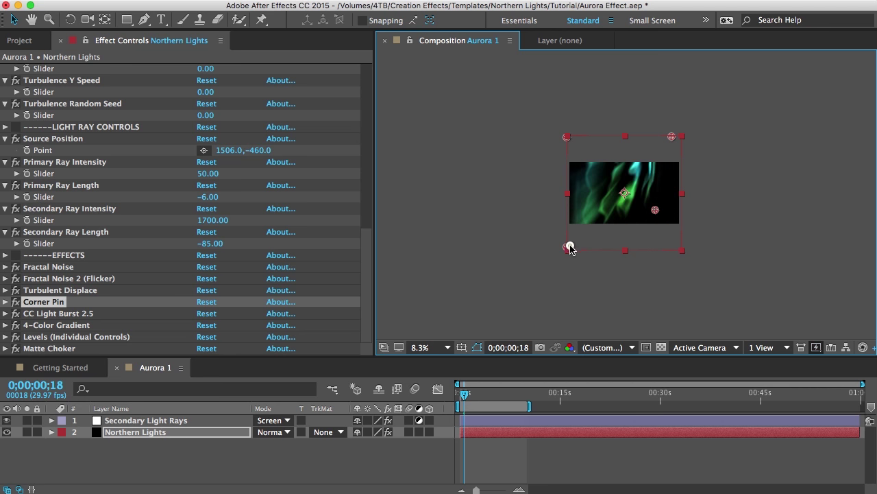
left_click_drag(569, 248, 613, 215)
left_click_drag(673, 137, 750, 137)
mouse_move(567, 137)
left_mouse_down()
mouse_move(515, 143)
mouse_move(498, 164)
left_mouse_up()
key("period")
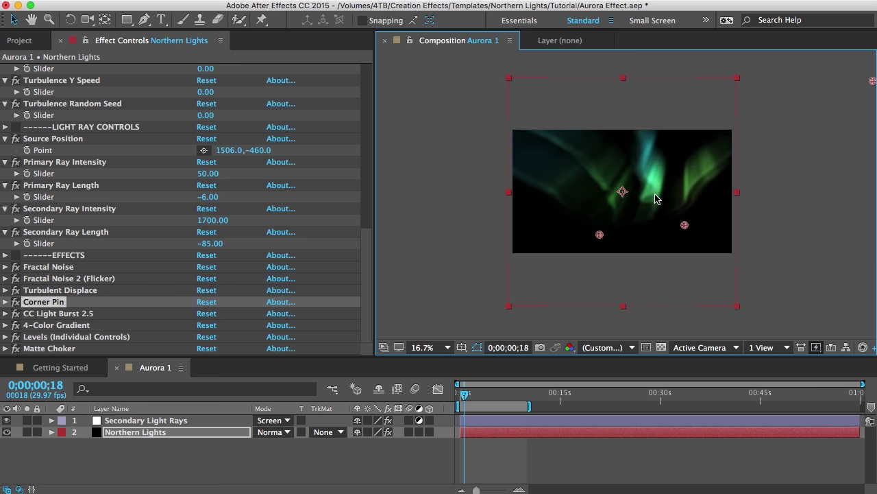
key("period")
key("comma")
mouse_move(872, 80)
left_mouse_down()
mouse_move(856, 103)
mouse_move(713, 89)
left_mouse_up()
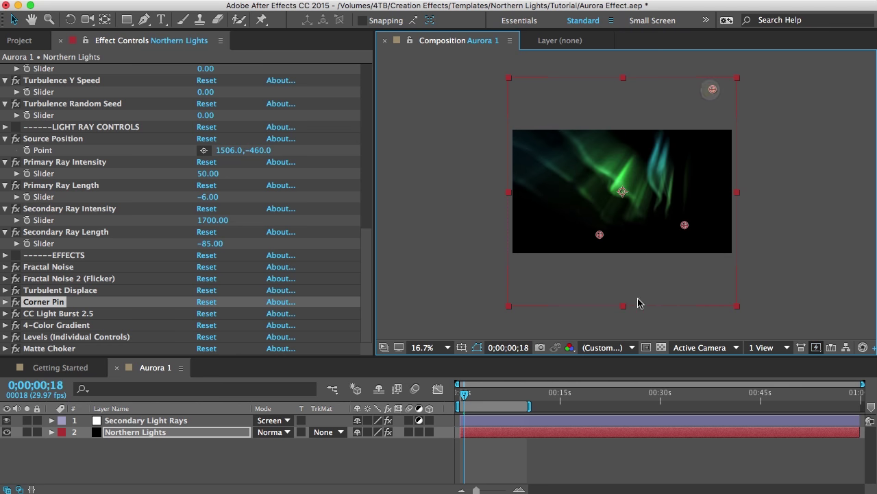
left_click(45, 327)
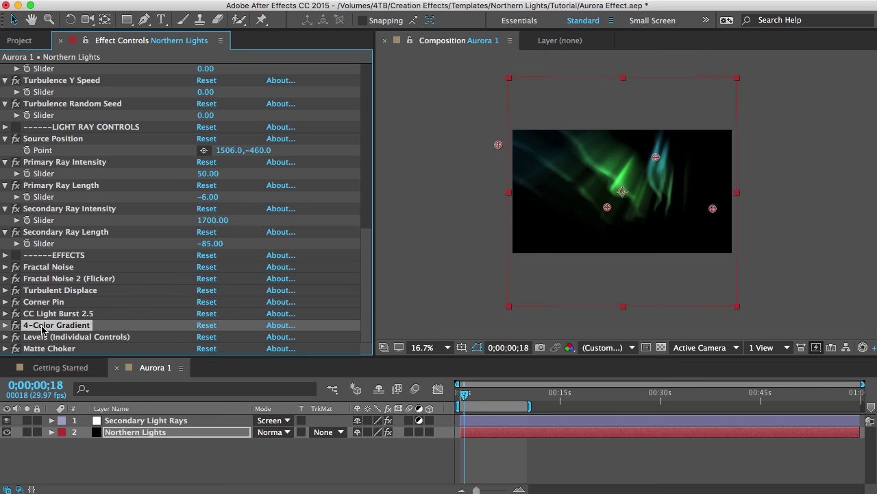
Step: Move 4-Color Gradient Point 1 into the aurora and set Color 1 to yellow FFE100
left_click(6, 324)
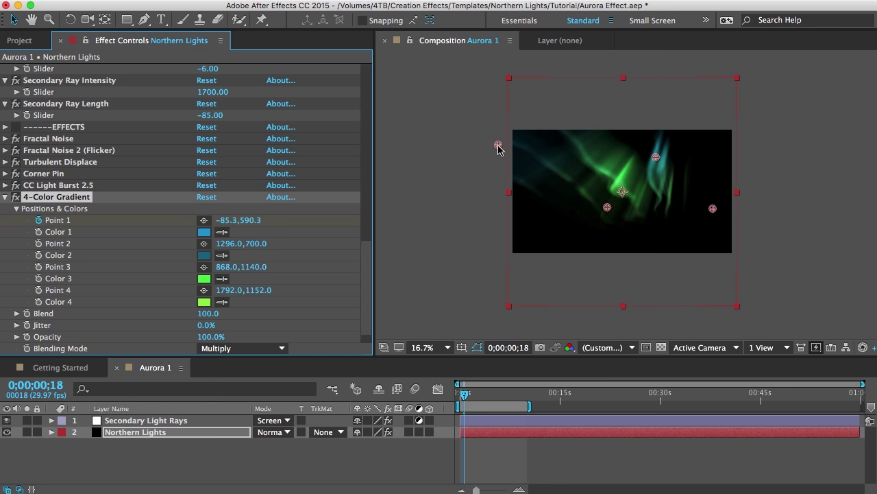
left_click_drag(498, 146, 579, 145)
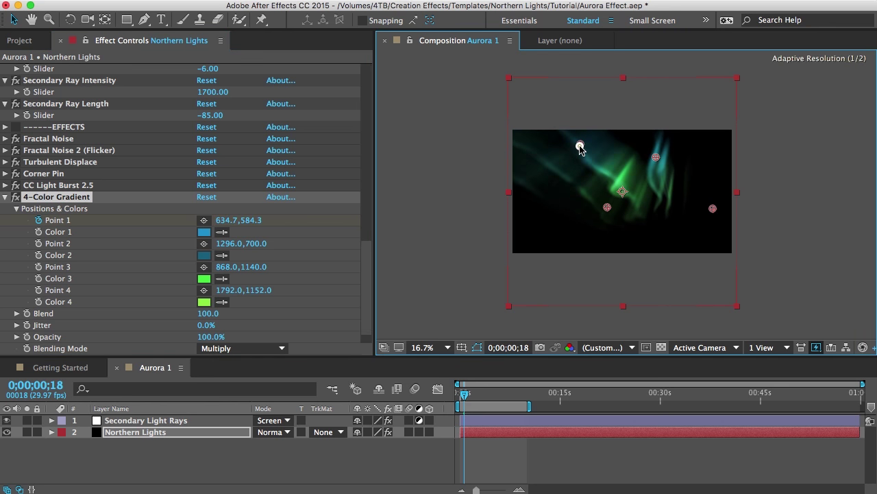
left_click(203, 236)
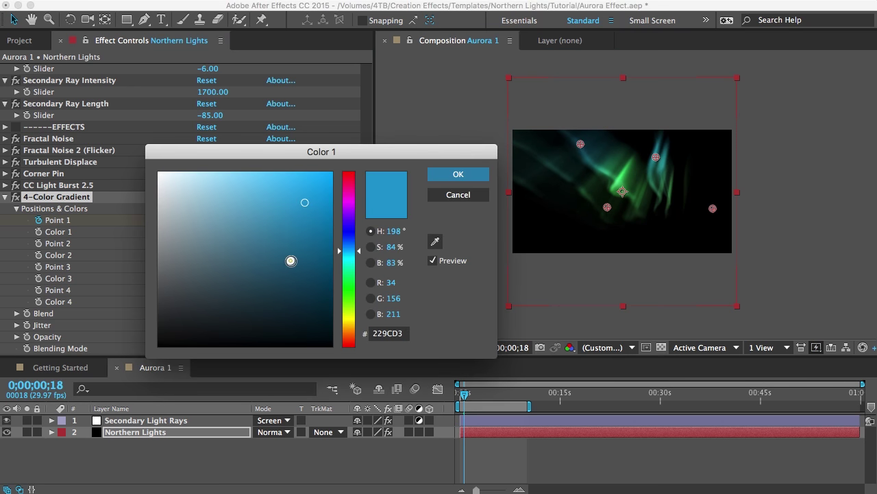
left_click(304, 258)
left_click(348, 321)
left_click(333, 173)
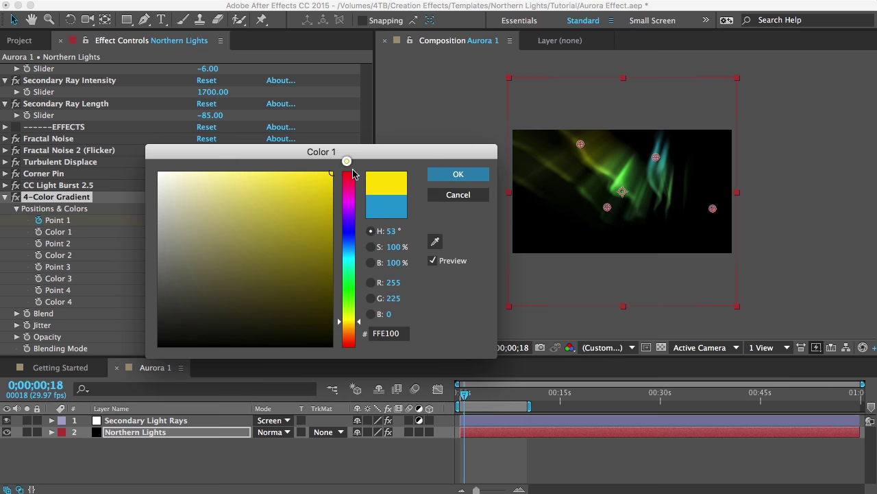
left_click(462, 176)
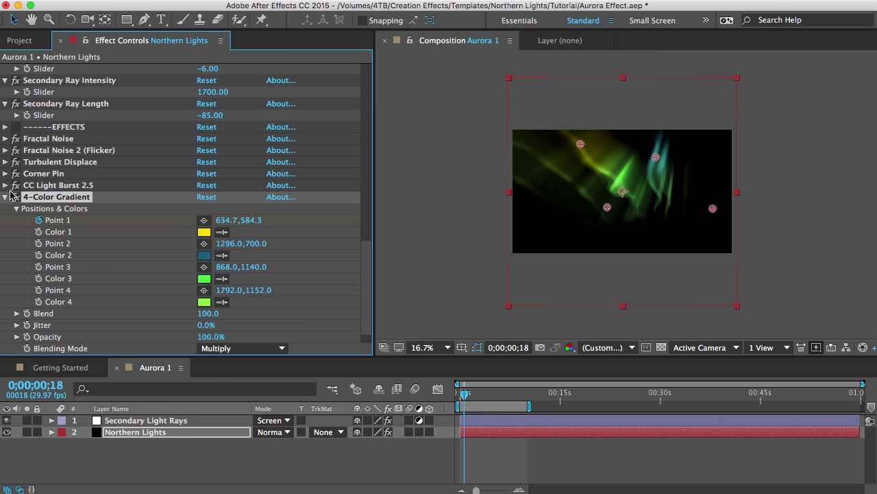
left_click(6, 197)
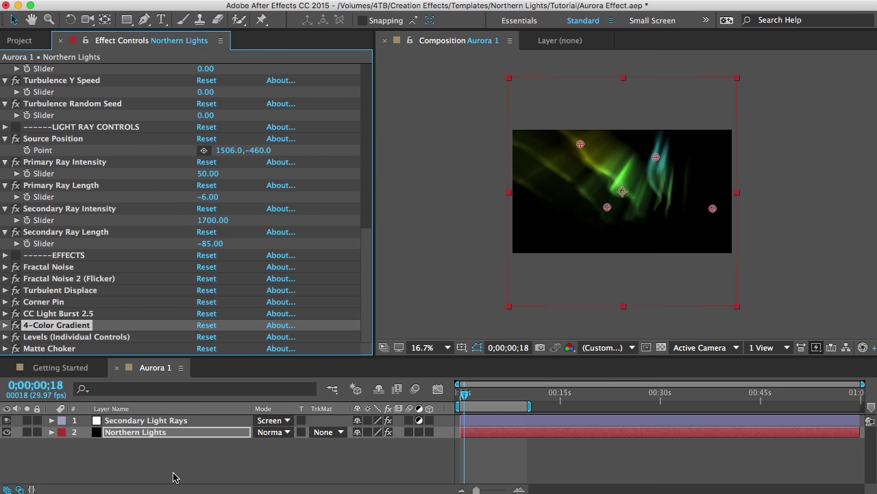
Step: Scrub the timeline to preview the aurora, then select Stars Time Lapse.mov in the Project panel
left_click(473, 392)
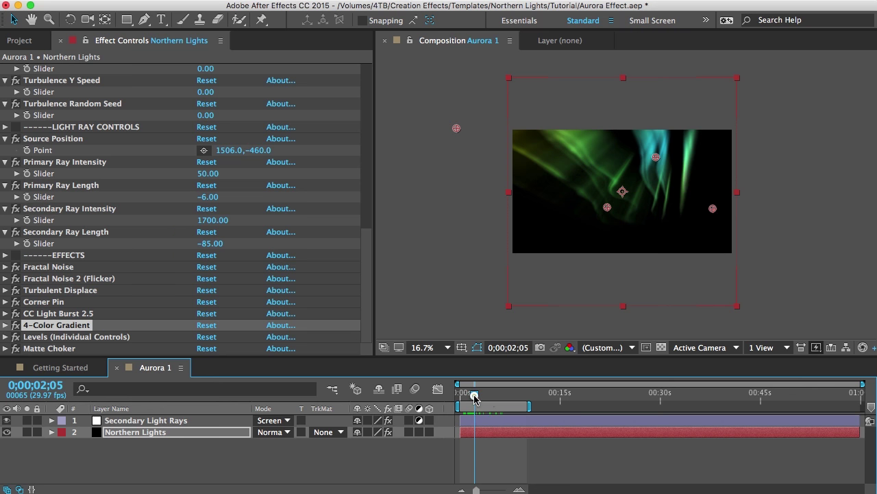
mouse_move(473, 395)
left_mouse_down()
mouse_move(491, 394)
mouse_move(476, 395)
left_mouse_up()
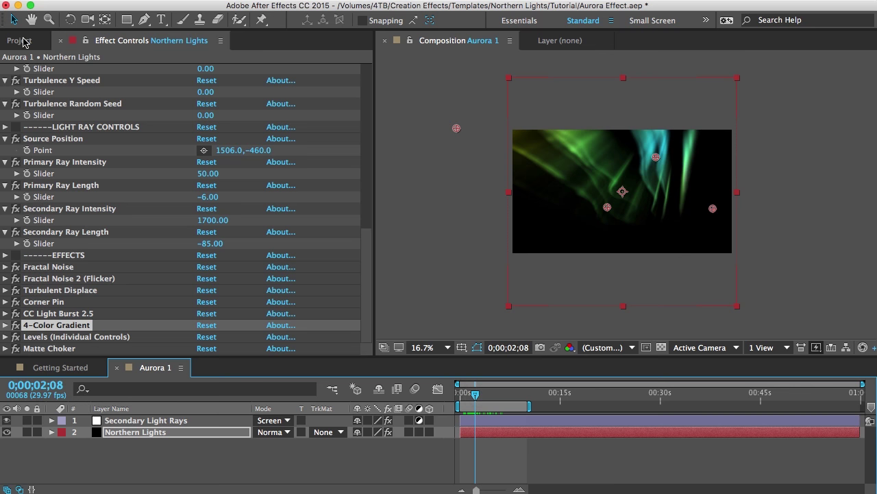
left_click(22, 41)
left_click(62, 328)
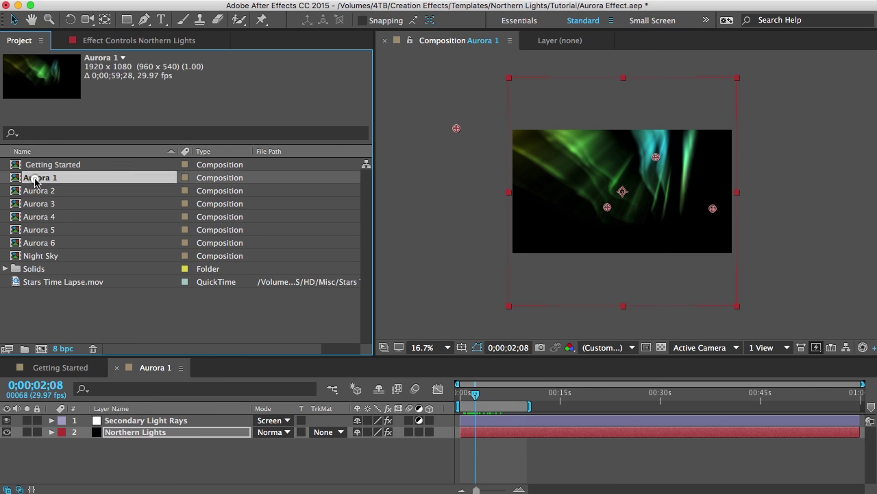
left_click_drag(38, 178, 39, 190)
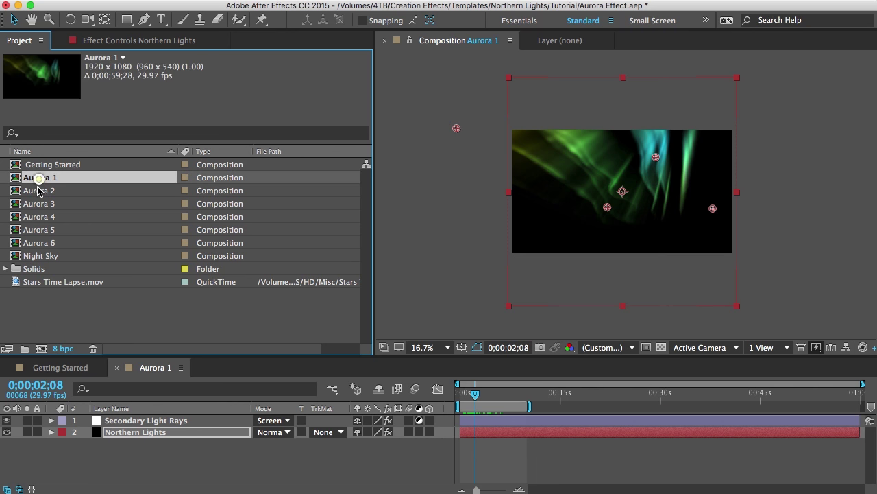
left_click(40, 283)
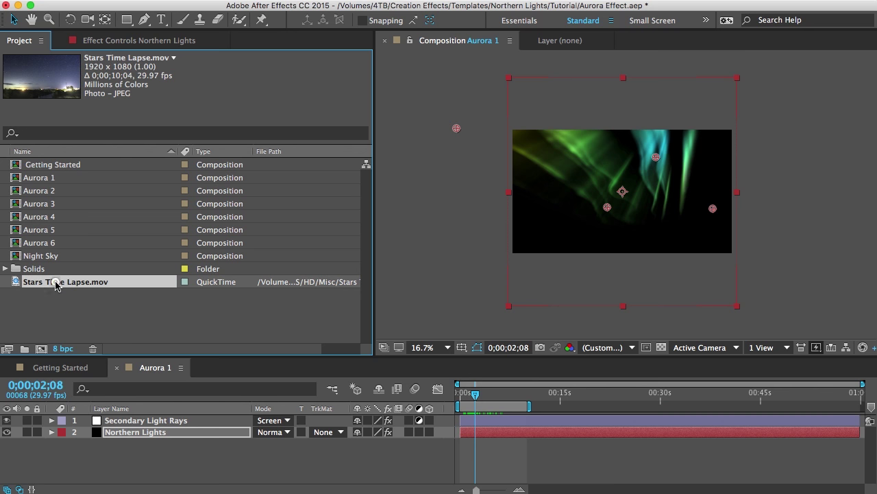
left_click_drag(56, 285, 41, 348)
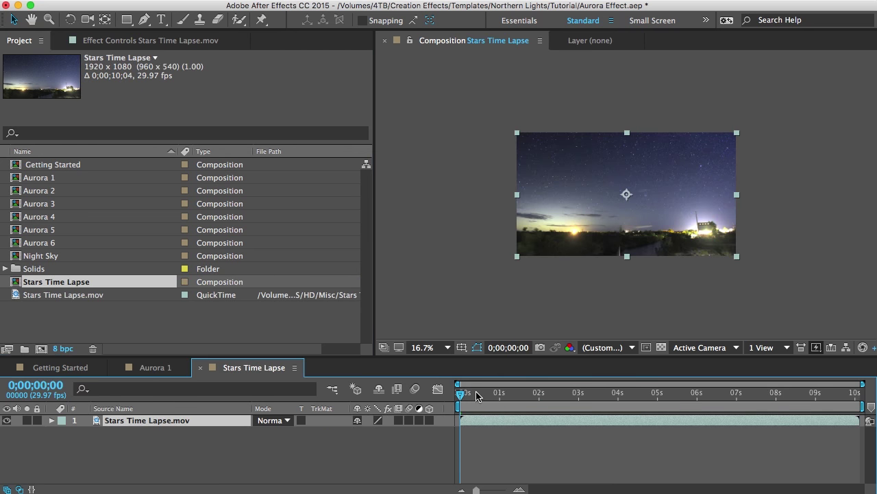
left_click_drag(477, 396, 588, 394)
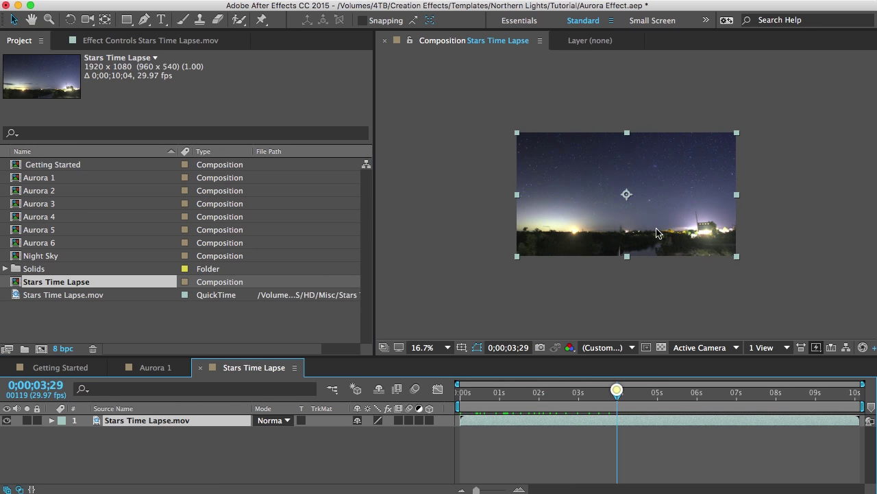
key("period")
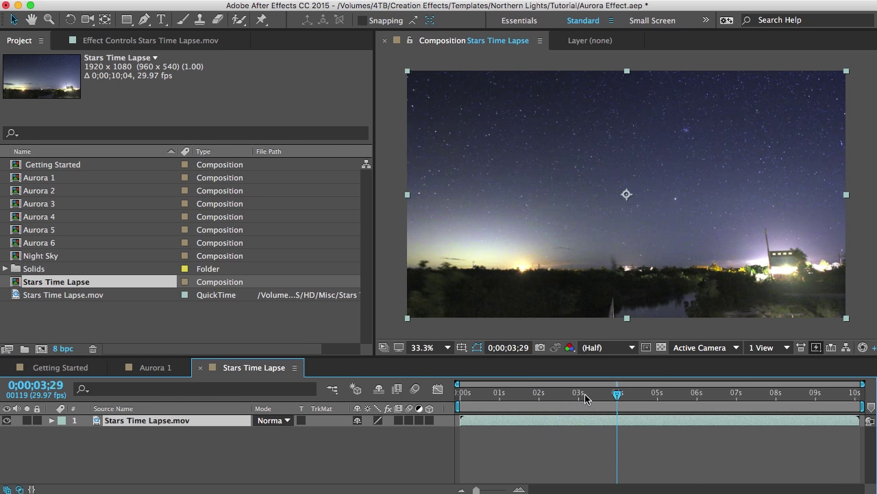
left_click_drag(586, 397, 473, 394)
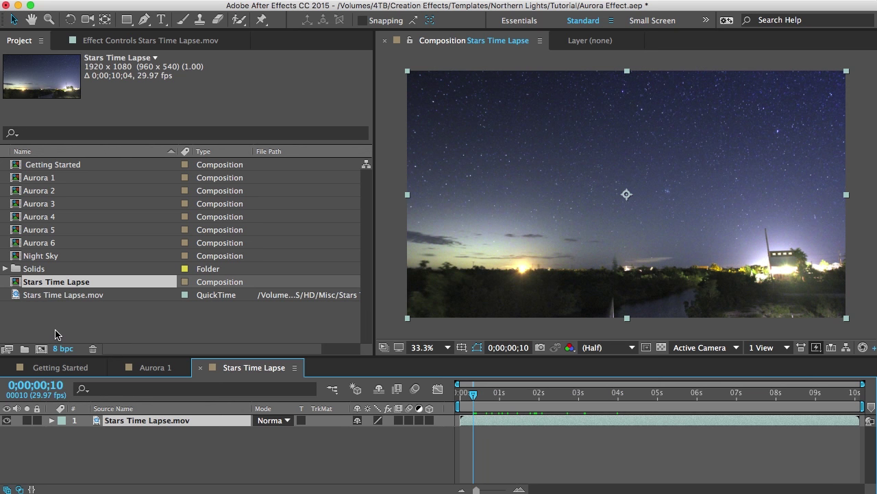
left_click(24, 317)
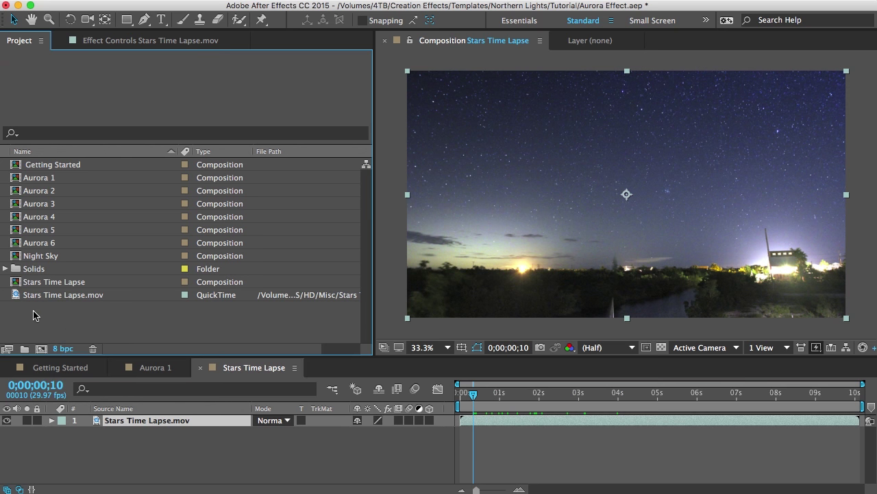
Step: Drag Aurora 1 into the timeline above Stars Time Lapse.mov and set its mode to Screen
left_click(35, 179)
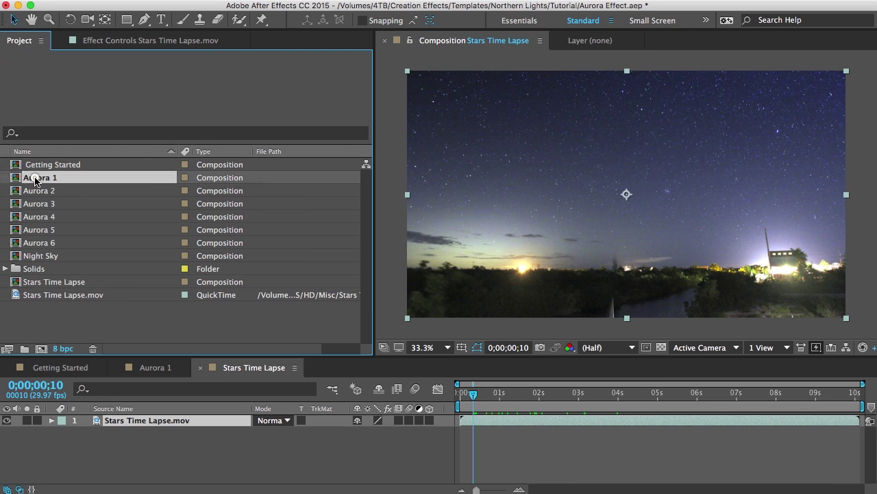
left_click_drag(35, 180, 135, 419)
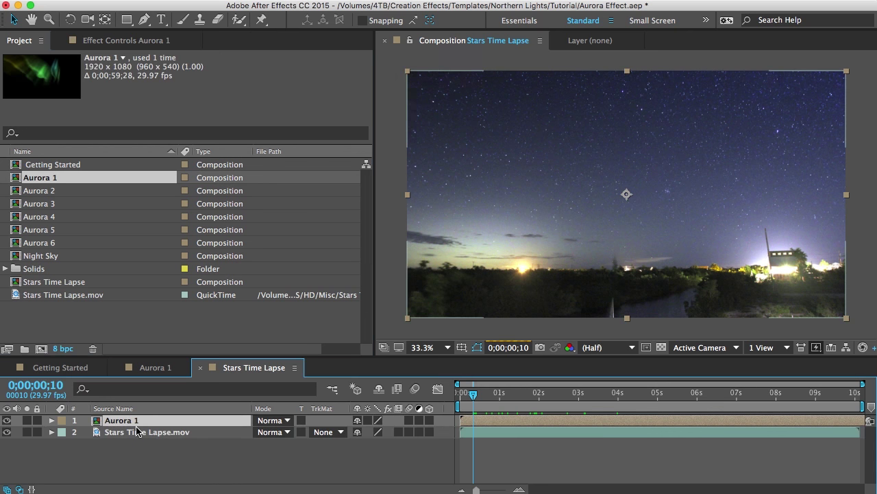
left_click(281, 421)
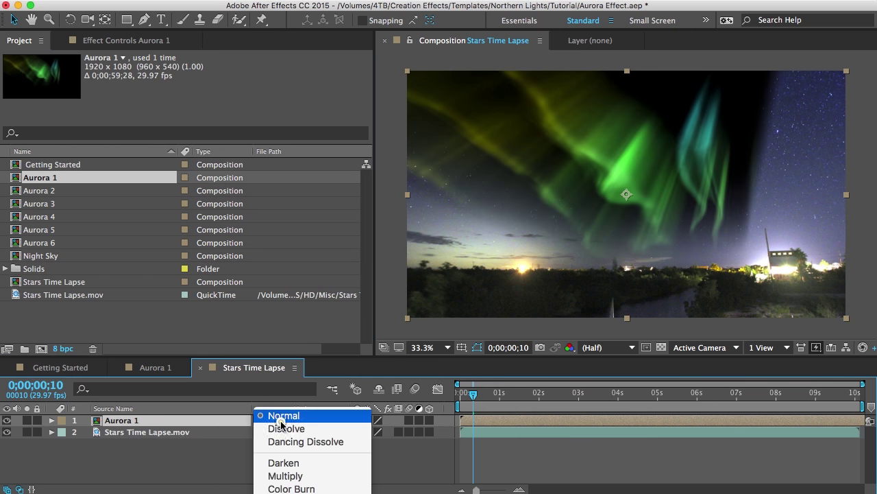
left_click(288, 490)
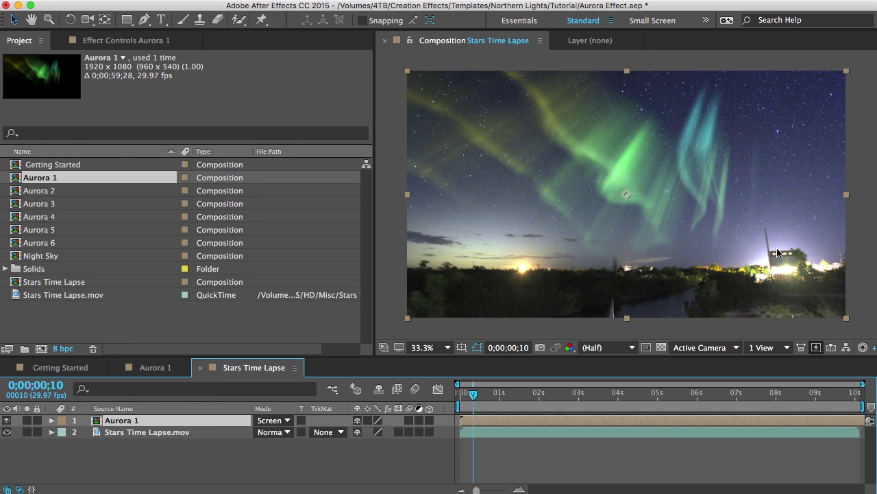
Step: Duplicate the Stars Time Lapse.mov layer, move the copy to the top, and solo it
left_click(139, 432)
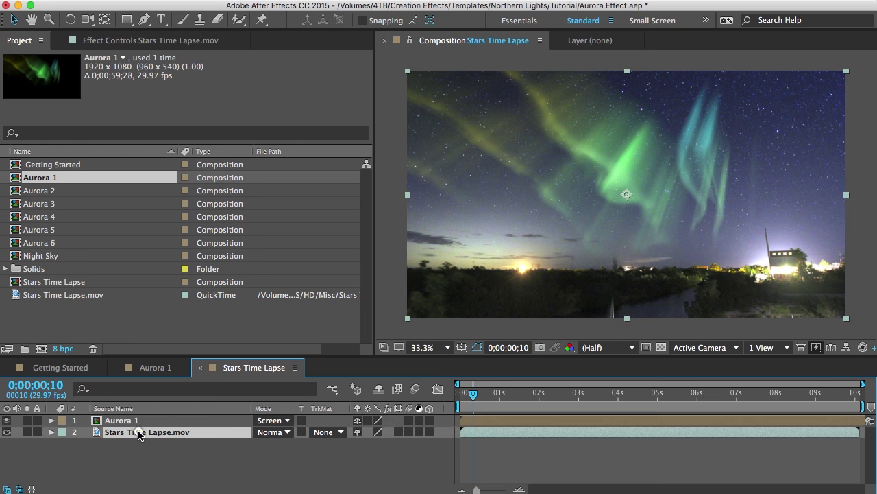
key("ctrl+d")
left_click_drag(140, 432, 132, 420)
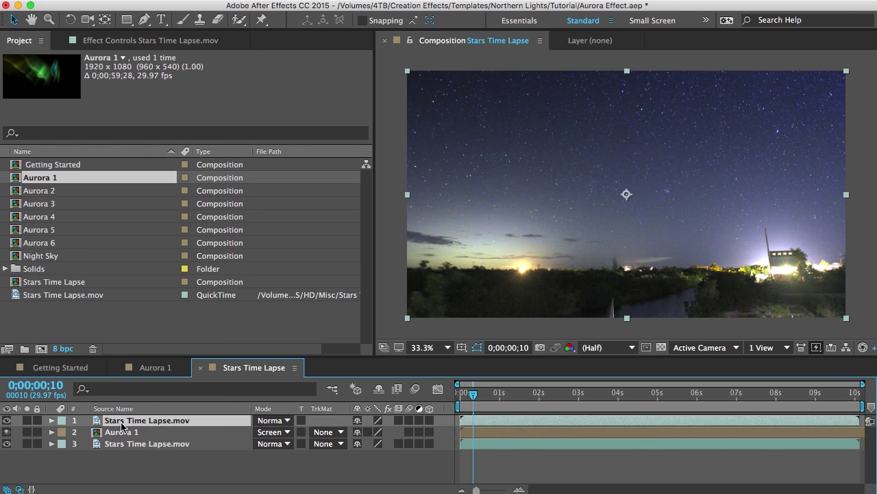
left_click(27, 421)
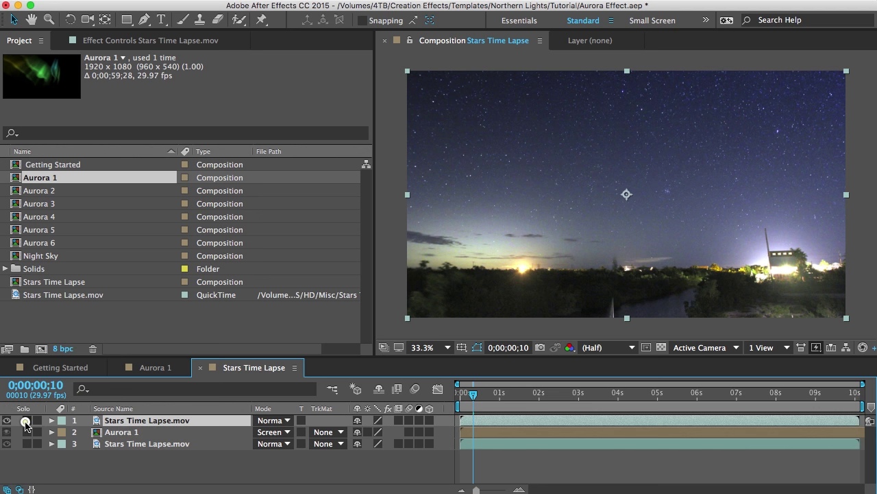
Step: Mask the top copy to the trees and buildings below the horizon, then unsolo
left_click(144, 20)
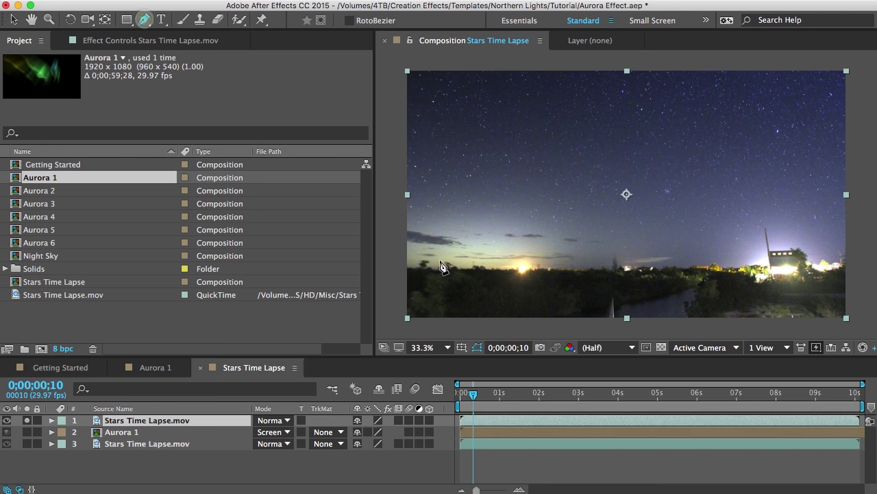
left_click(389, 265)
left_click(754, 266)
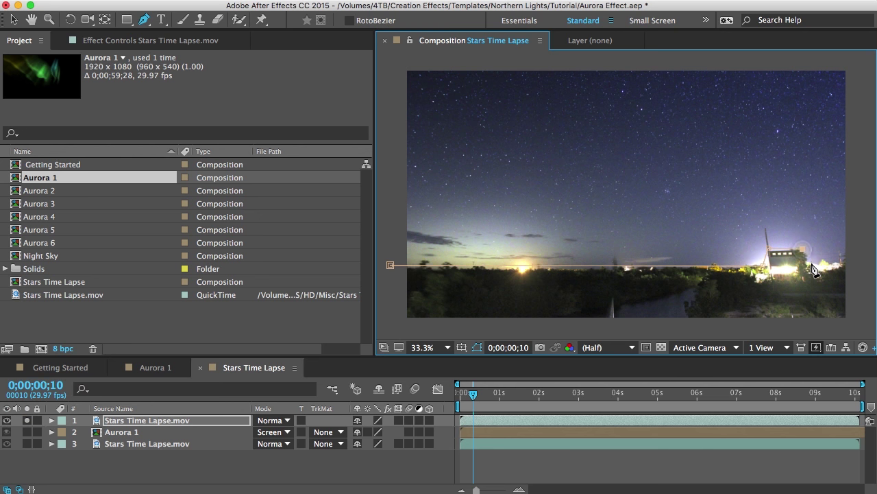
left_click(866, 264)
left_click(860, 325)
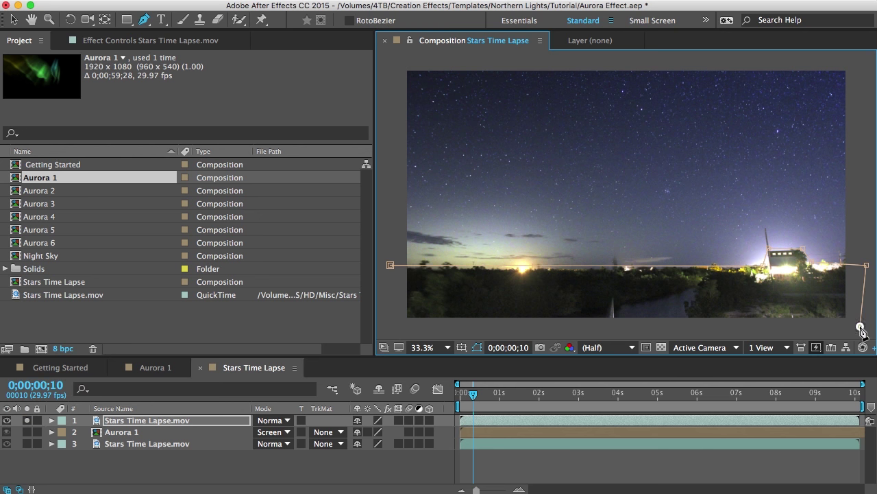
left_click(388, 326)
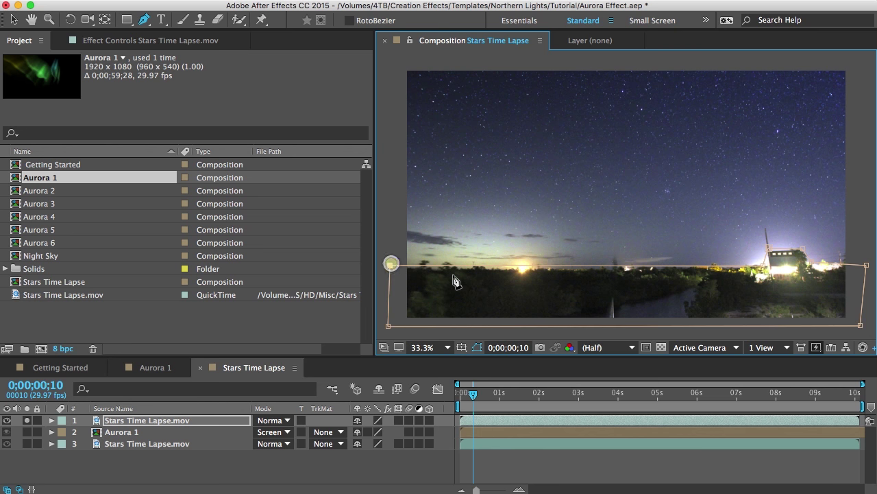
left_click(390, 266)
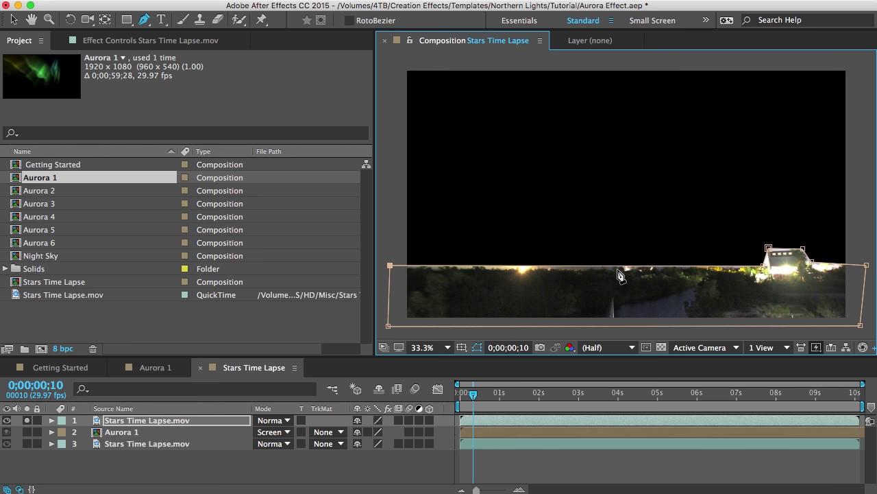
left_click_drag(26, 444, 27, 432)
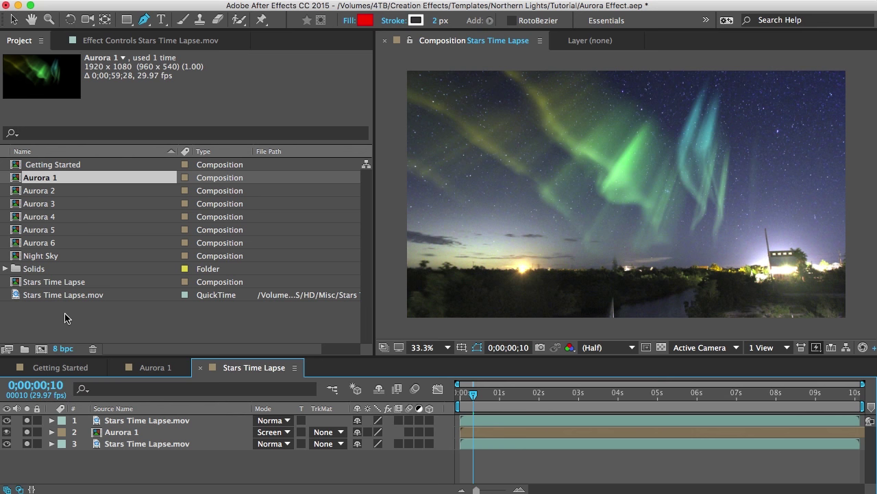
left_click(49, 321)
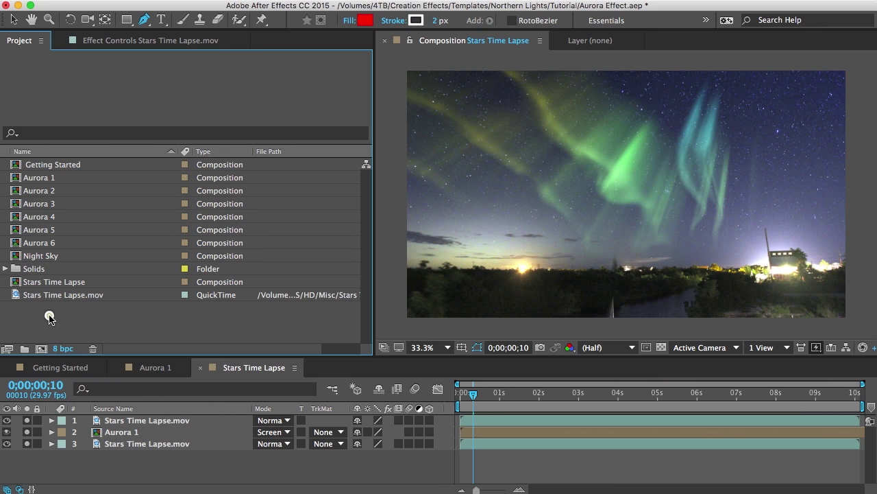
Step: Open the Night Sky comp and zoom the viewer out and back in to inspect it
left_click(35, 257)
double_click(34, 255)
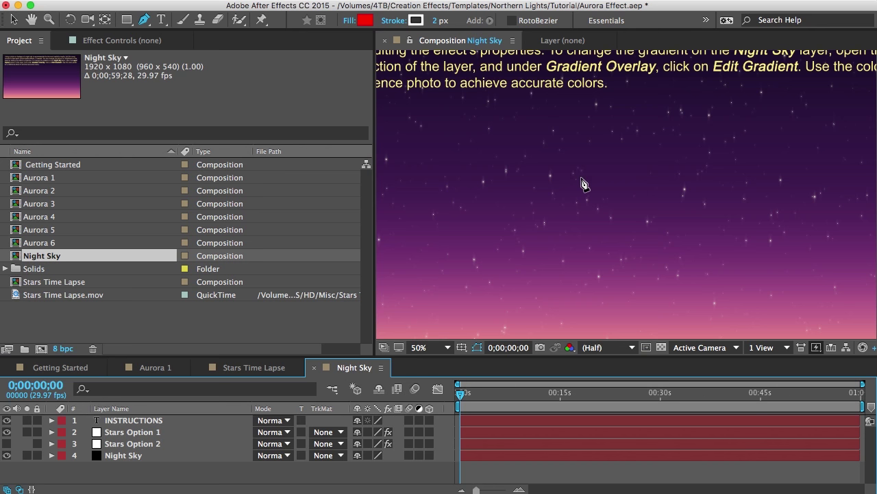
scroll(583, 184, "down", 6)
scroll(581, 187, "up", 4)
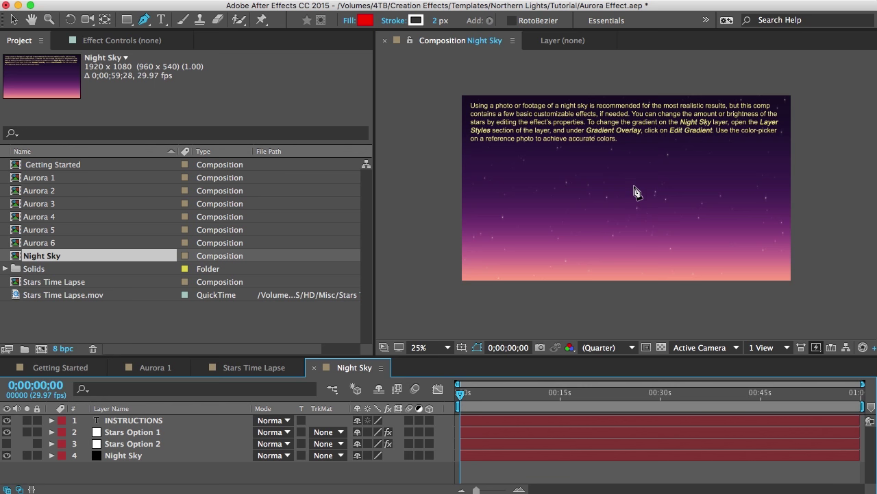
scroll(637, 192, "up", 2)
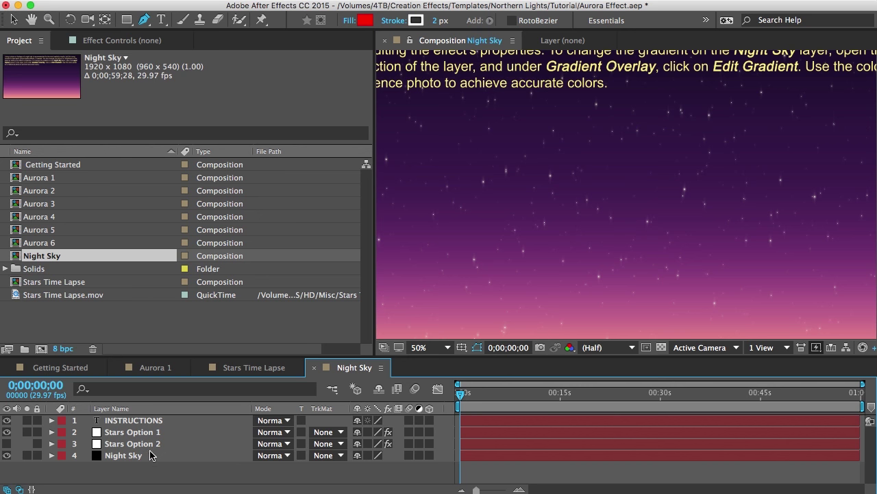
Step: Make Stars Option 2 visible in place of Stars Option 1
left_click(122, 432)
left_click(122, 443)
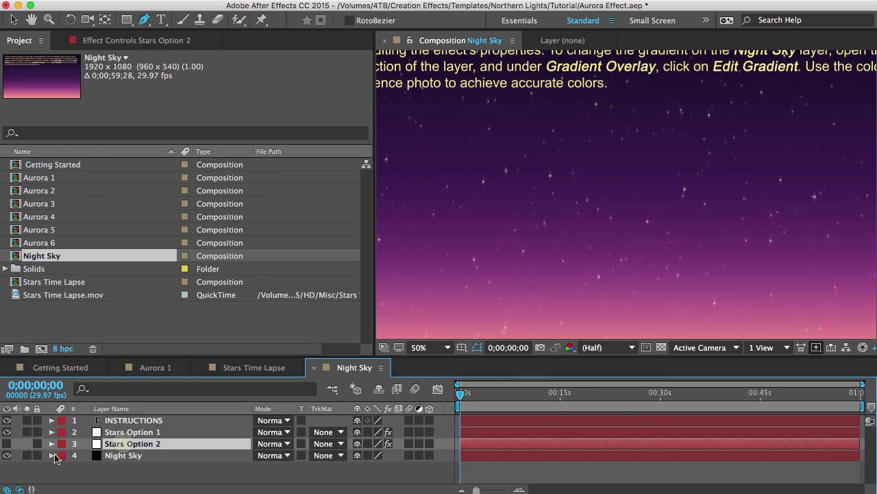
left_click(7, 444)
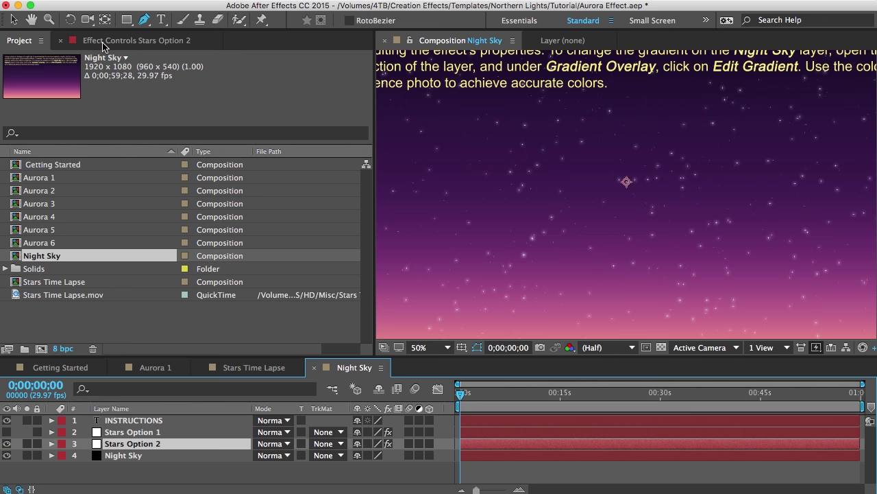
Step: Inspect Stars Option 2's CC Particle World settings, then select the Night Sky gradient layer
left_click(103, 42)
left_click(55, 70)
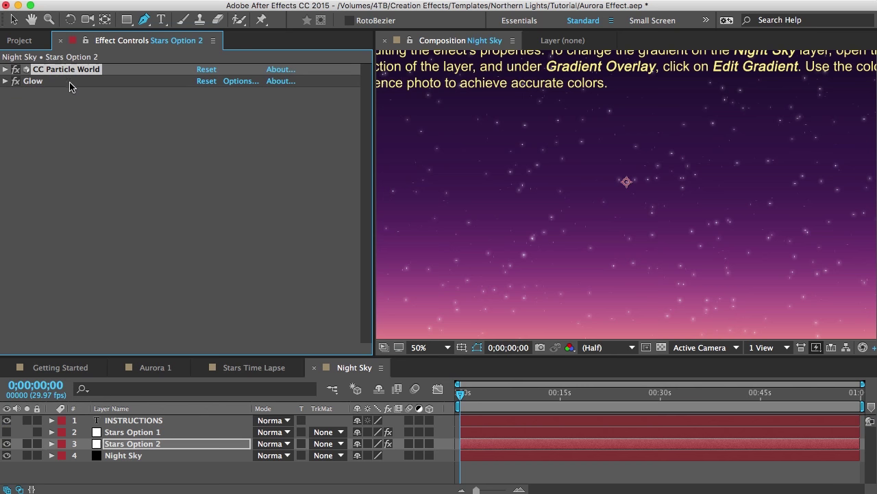
left_click(6, 69)
left_click(6, 70)
left_click(130, 456)
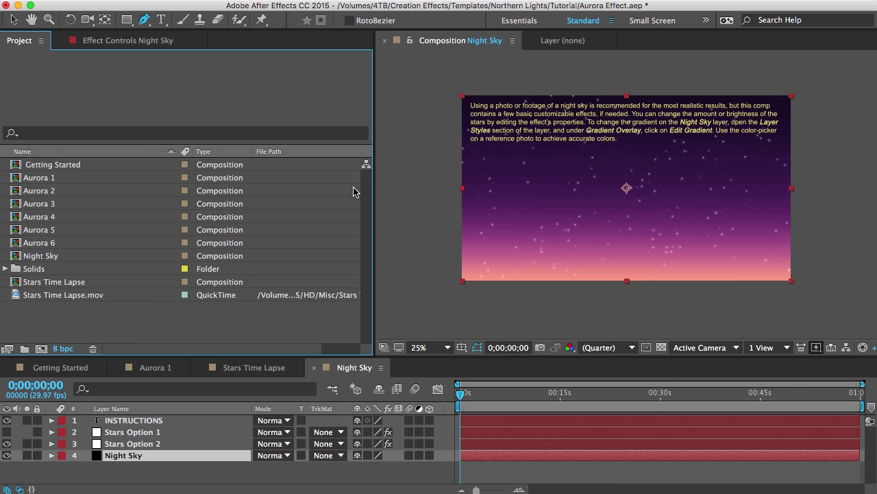
left_click(38, 178)
left_click(38, 204)
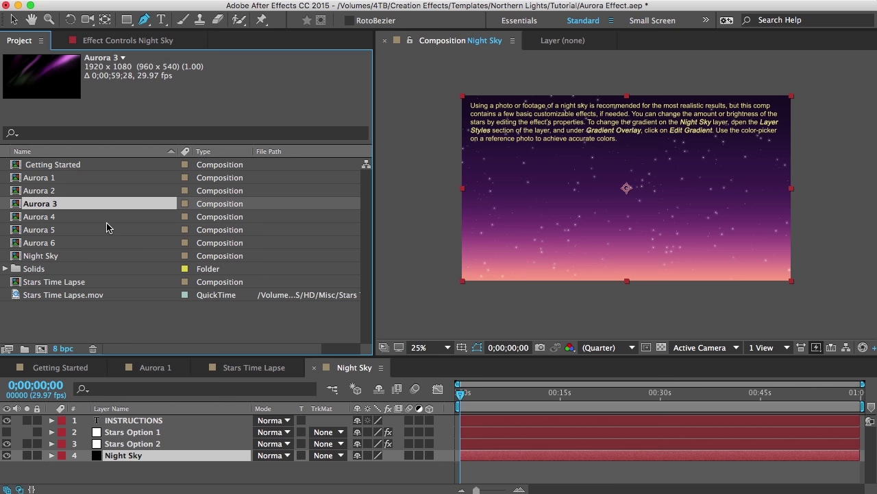
left_click(92, 312)
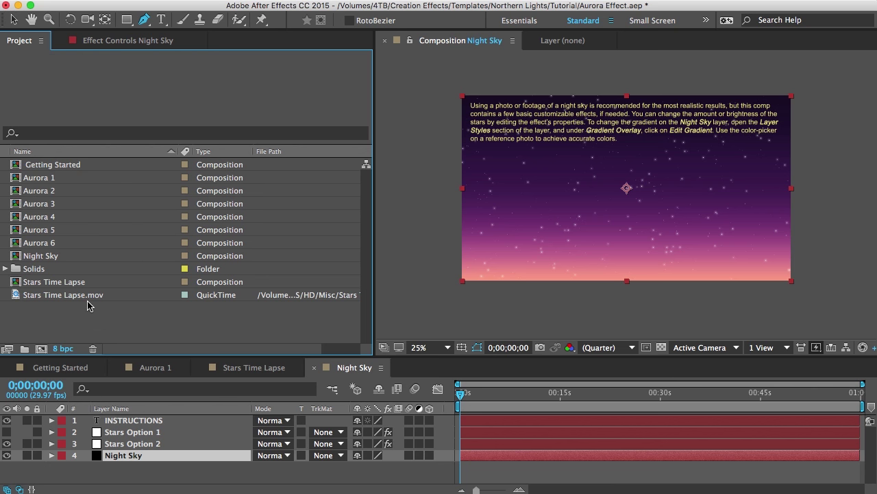